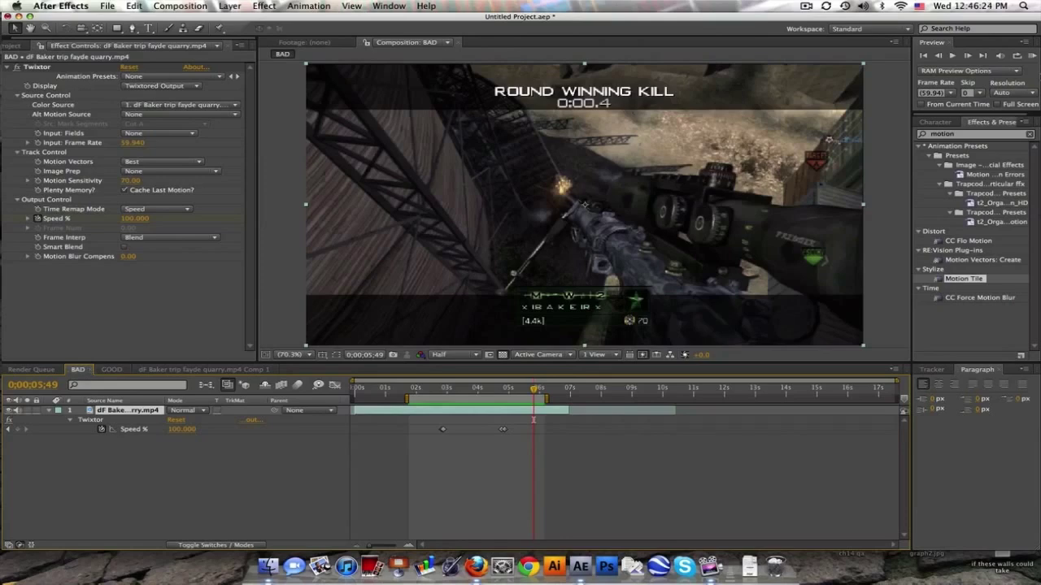
Step: Preview the current composition and scrub through its slow-motion section
click(1031, 56)
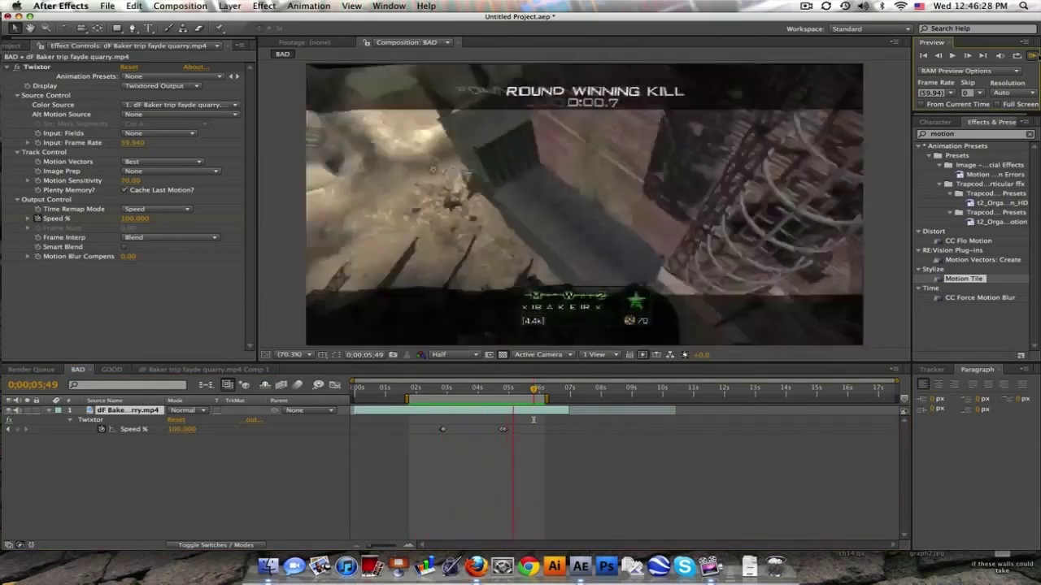
click(484, 383)
click(449, 388)
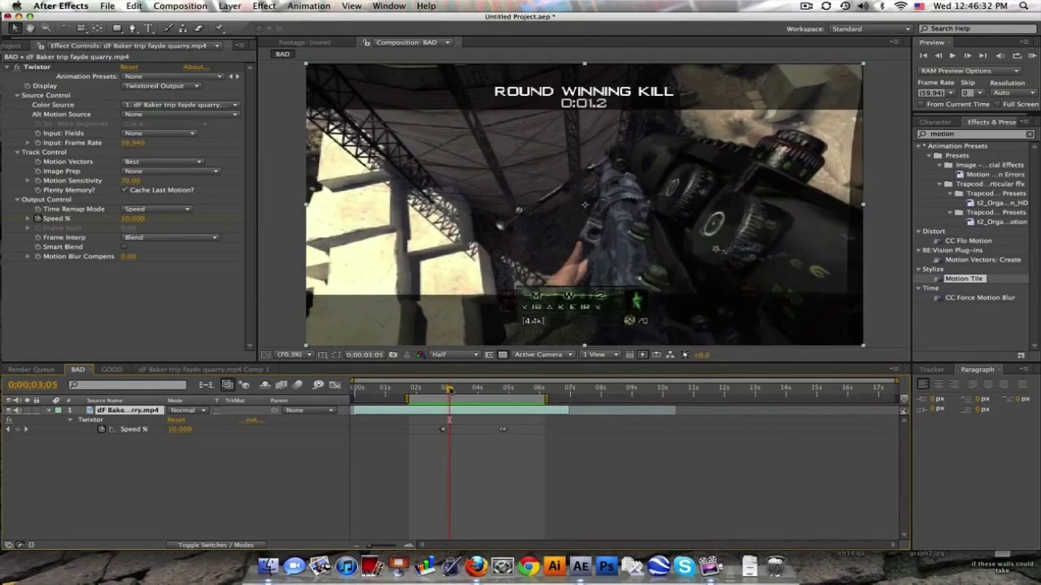
drag(449, 388, 488, 389)
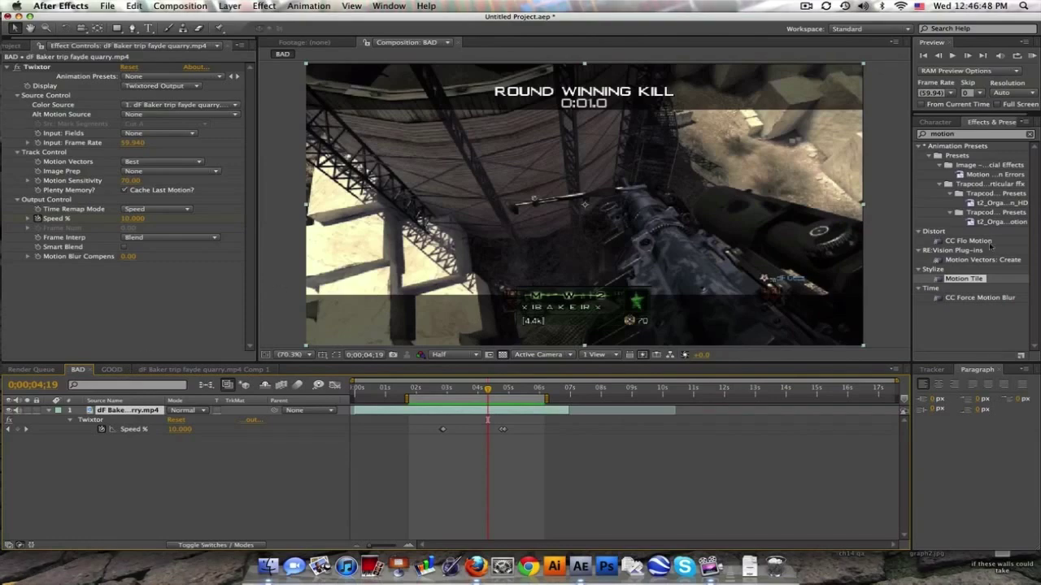
Step: Switch to the GOOD composition, preview it, and scrub from about 3 seconds through its slow-motion part
click(111, 370)
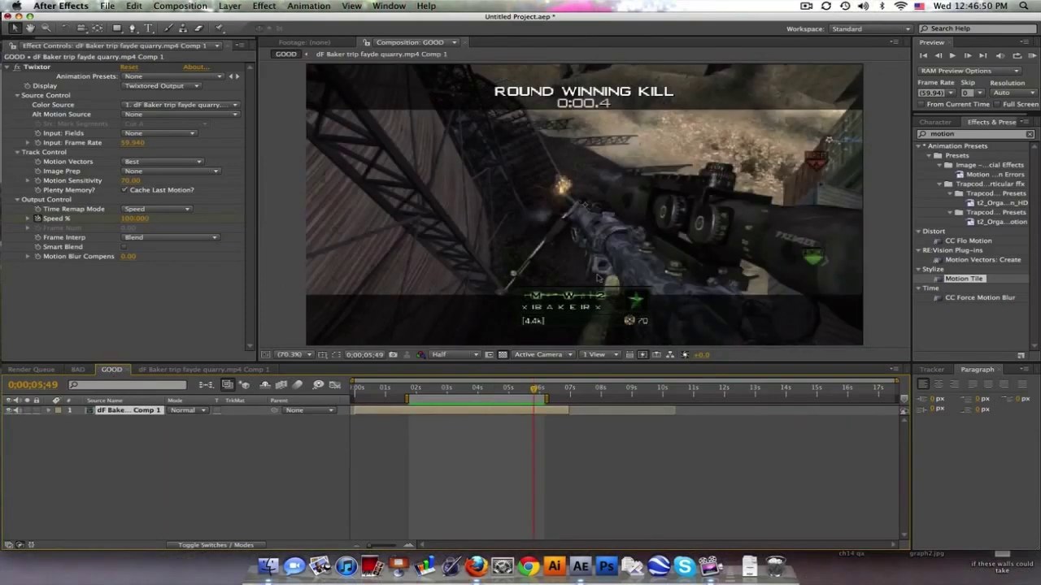
click(1032, 56)
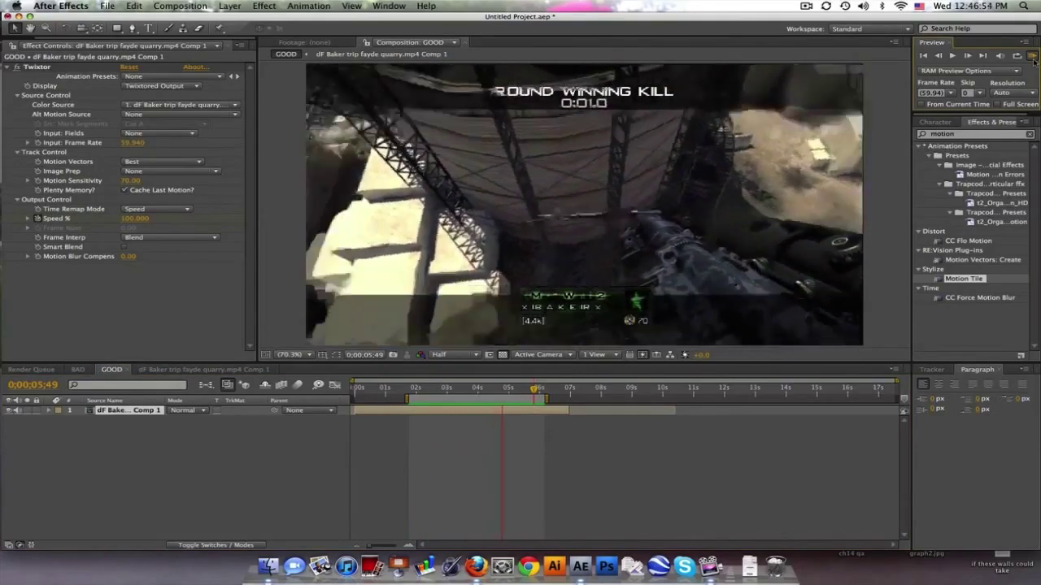
click(1032, 56)
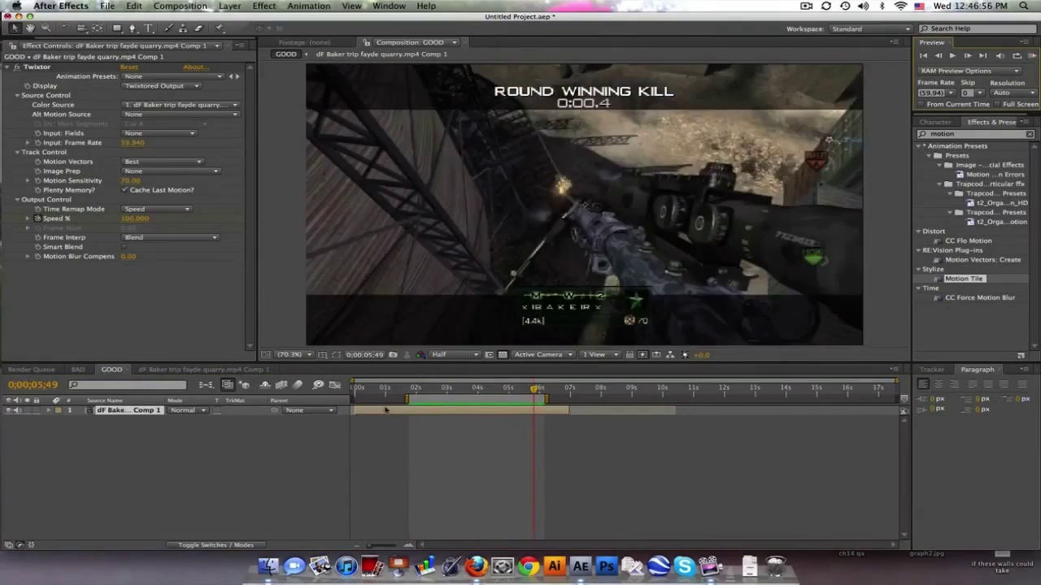
click(446, 389)
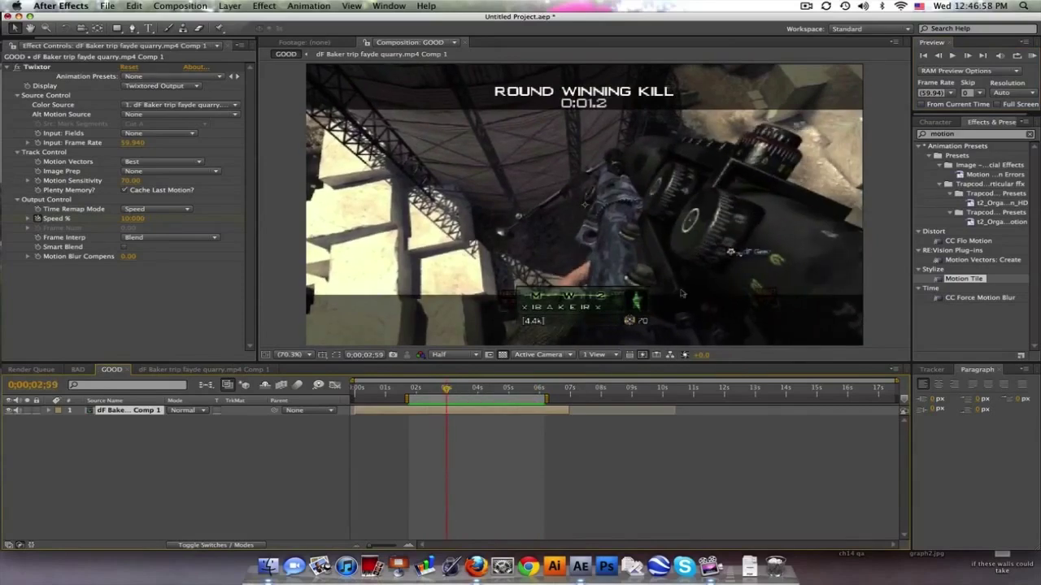
drag(446, 389, 514, 389)
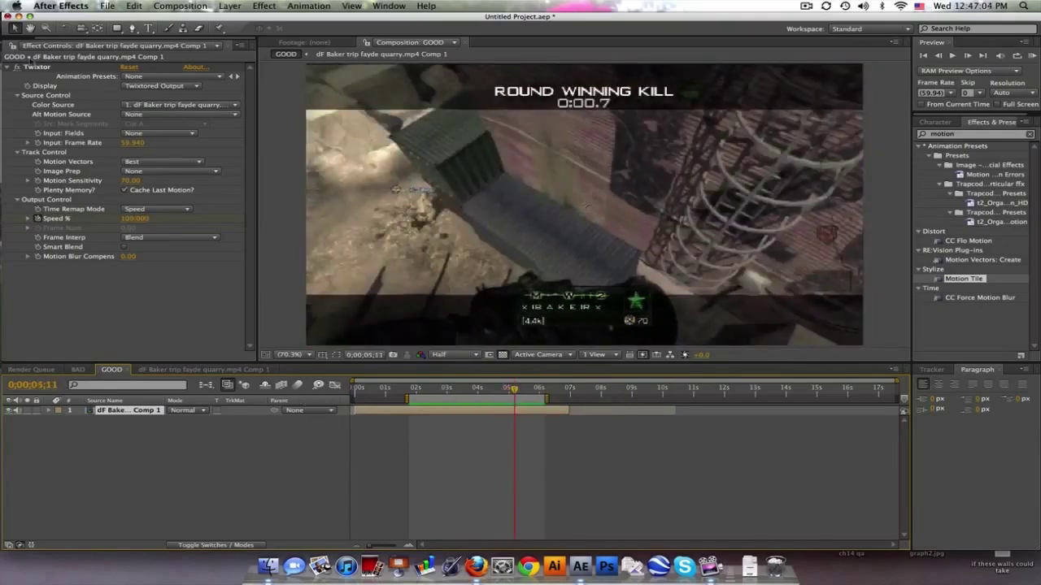
Step: Create a new composition from the gameplay footage in the project list
scroll(16, 48, up, 2)
click(16, 47)
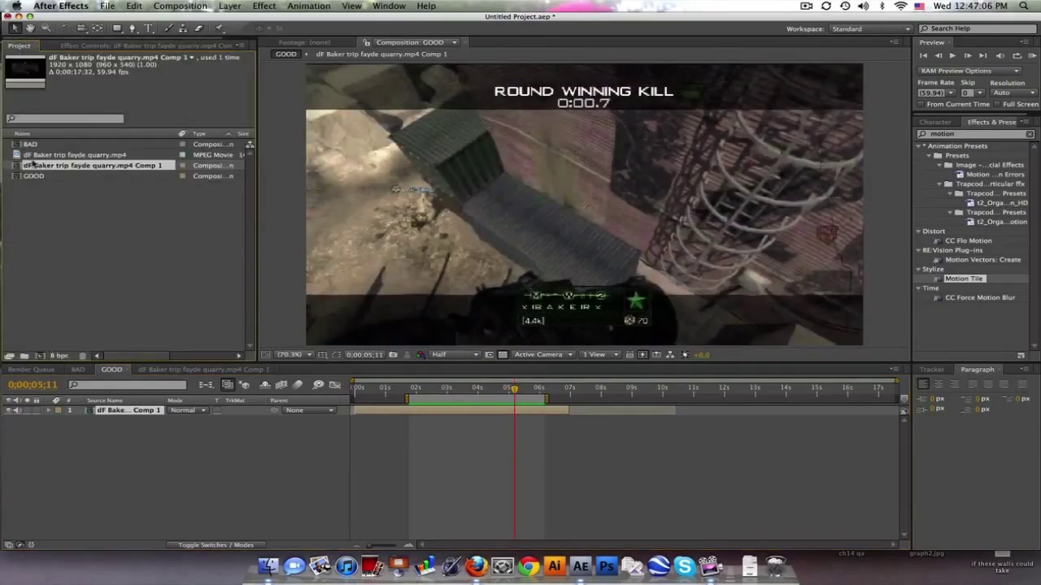
drag(39, 160, 40, 355)
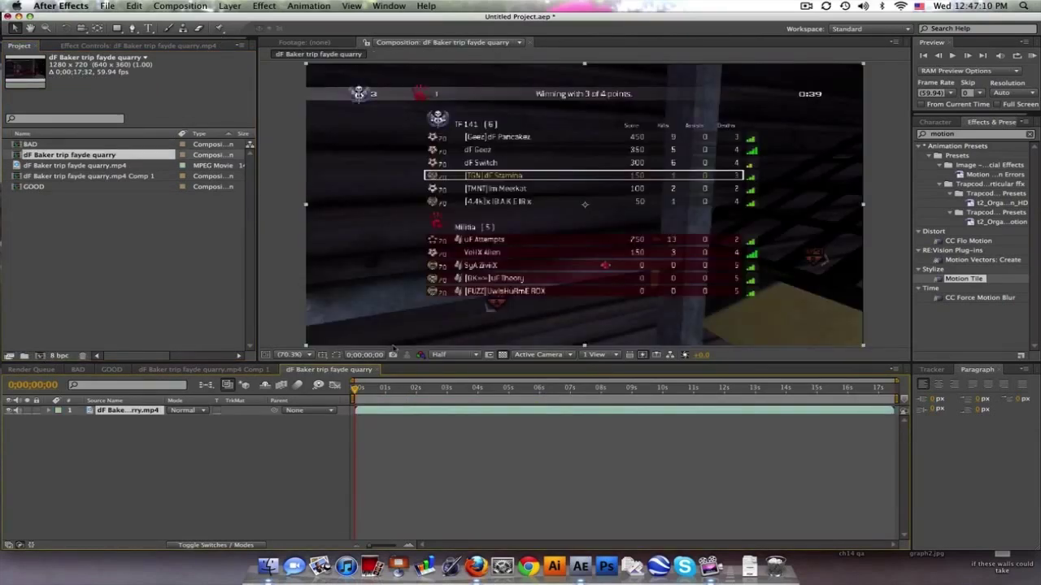
Step: Trim the clip to start at 7:47, slide it to time zero, and play it back
drag(476, 388, 594, 391)
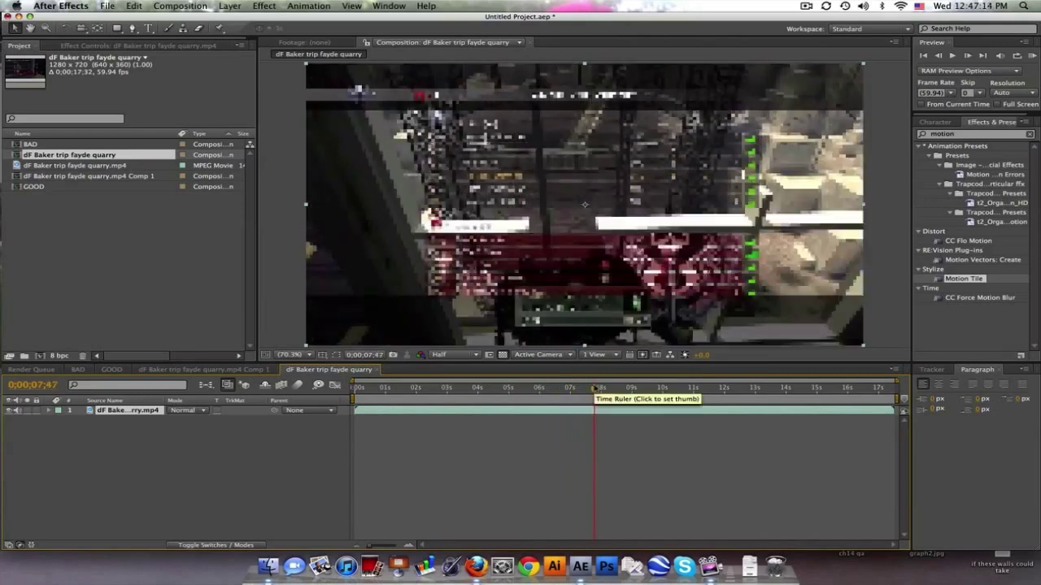
key(alt+bracketleft)
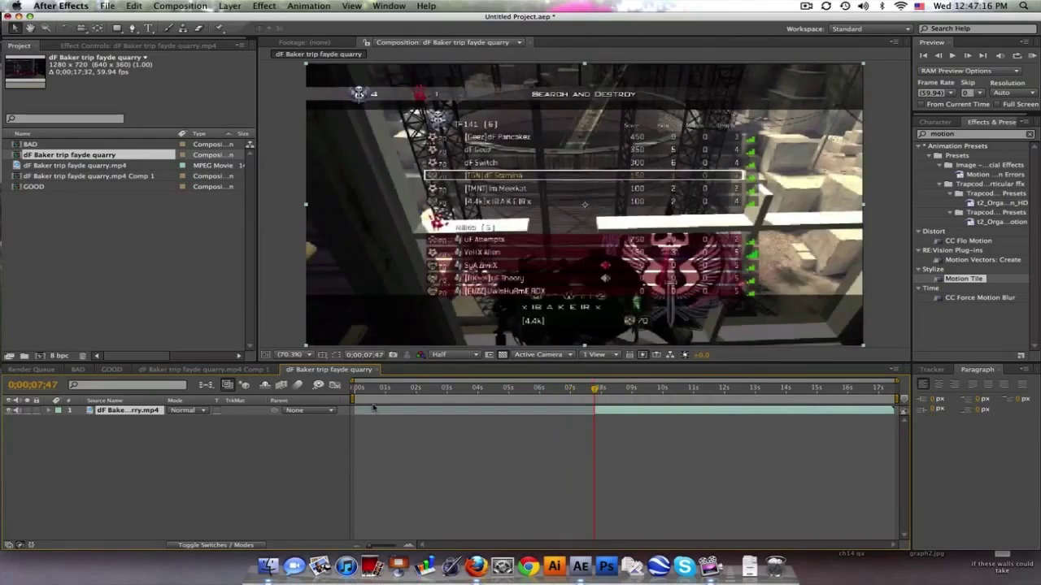
key(Home)
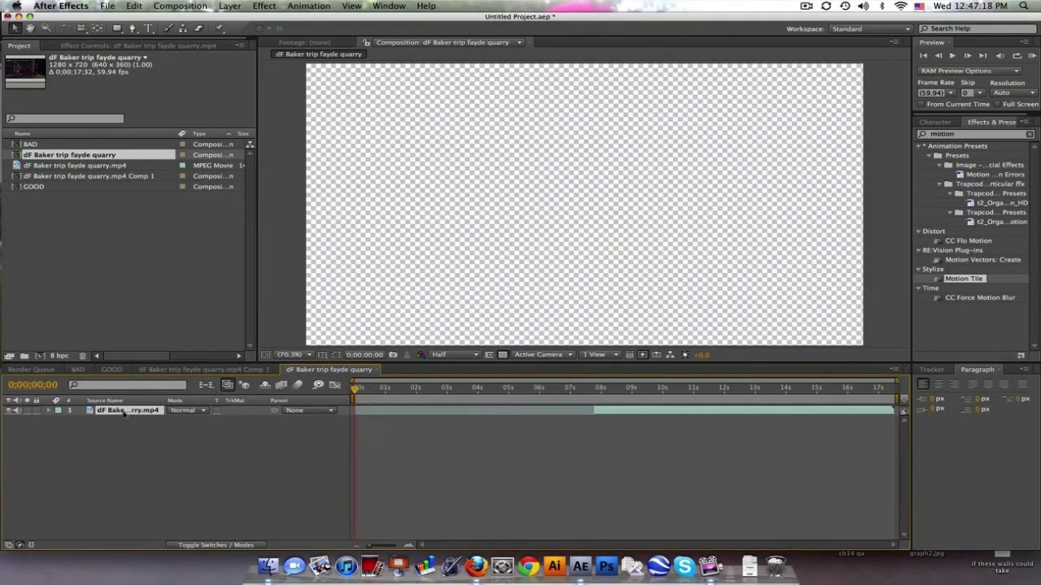
key(bracketleft)
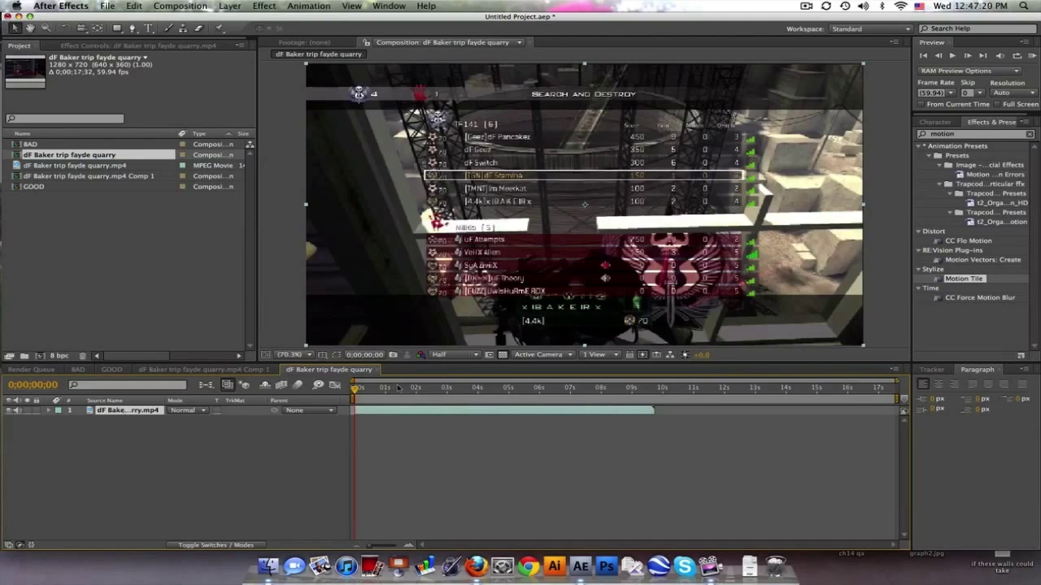
key(space)
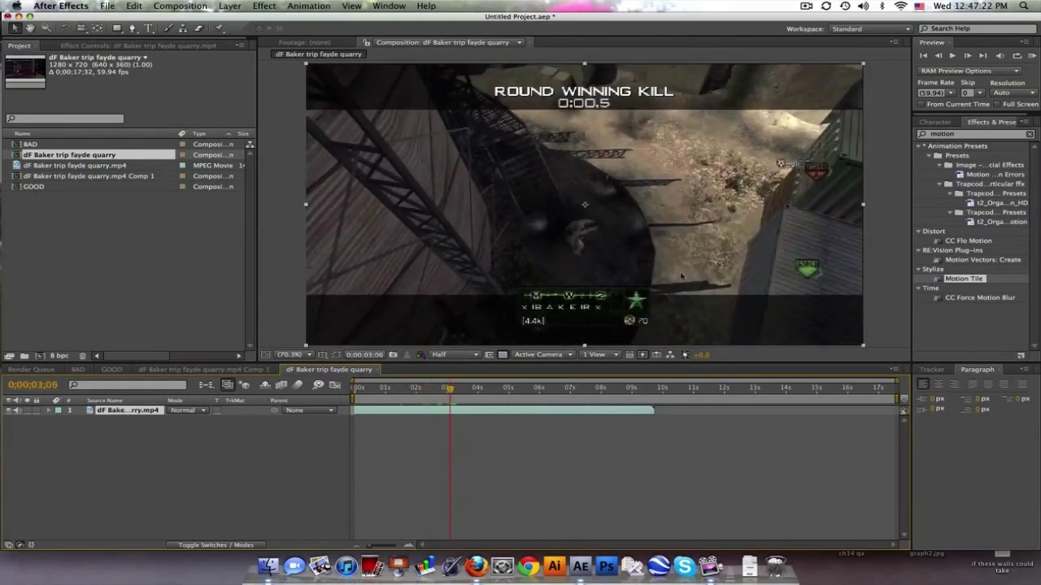
Step: Find Twixtor with the search 'twixt' and apply it to the gameplay layer
double_click(968, 135)
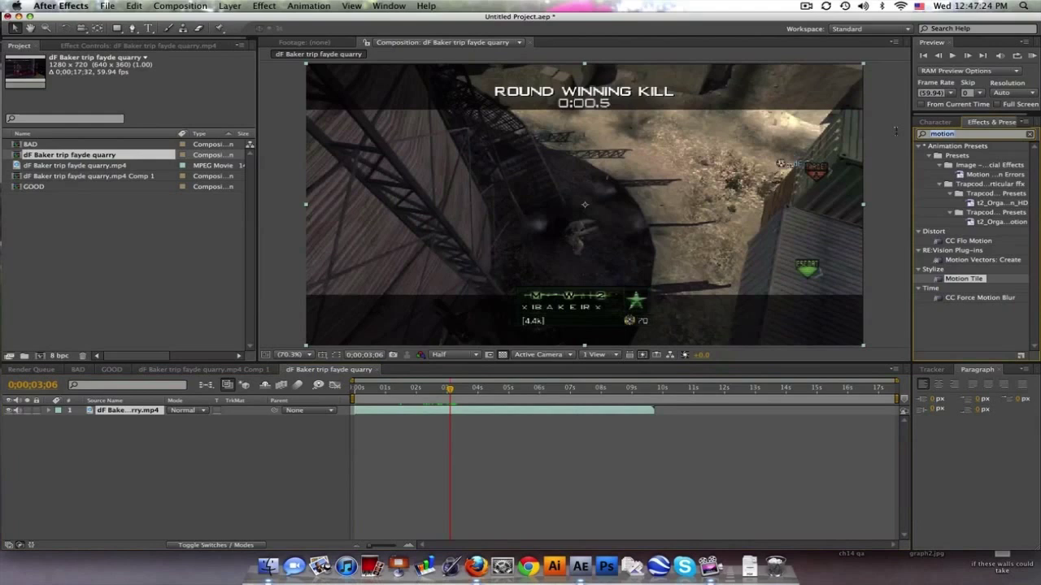
text(twixt)
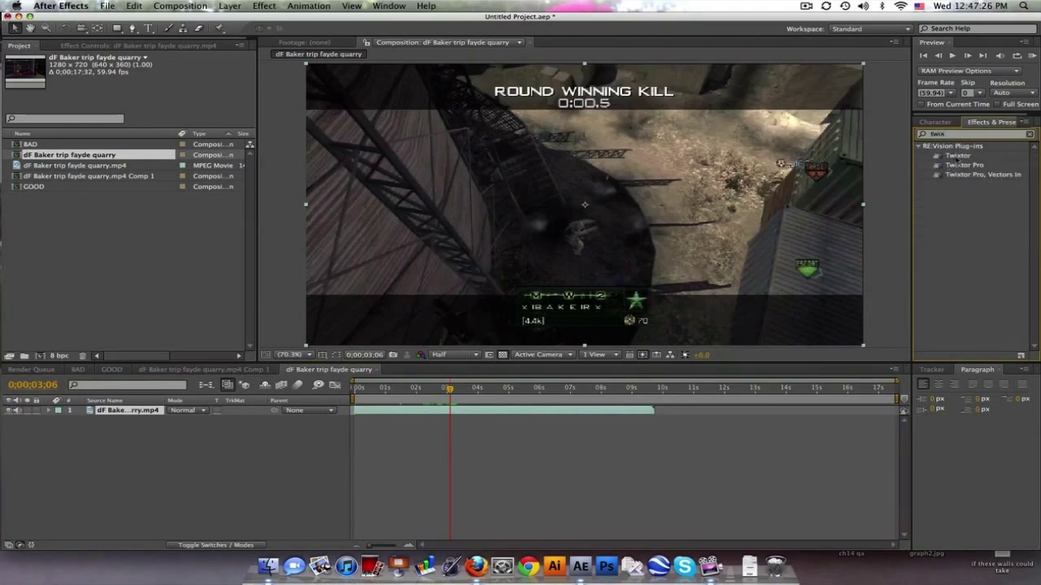
drag(958, 161, 104, 414)
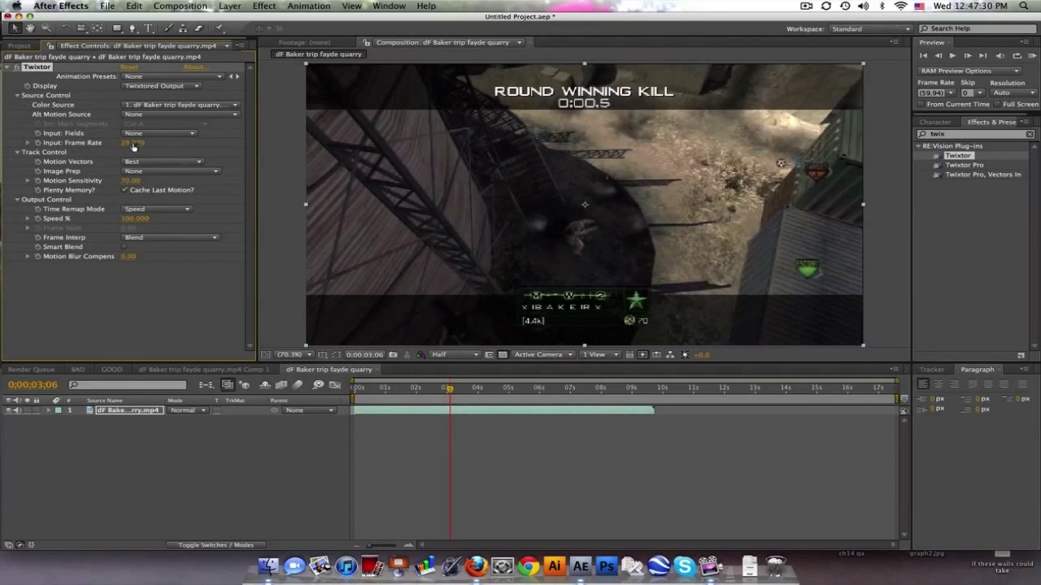
Step: Check the composition frame rate, then set Twixtor's Input Frame Rate to 59.94
click(185, 6)
click(201, 38)
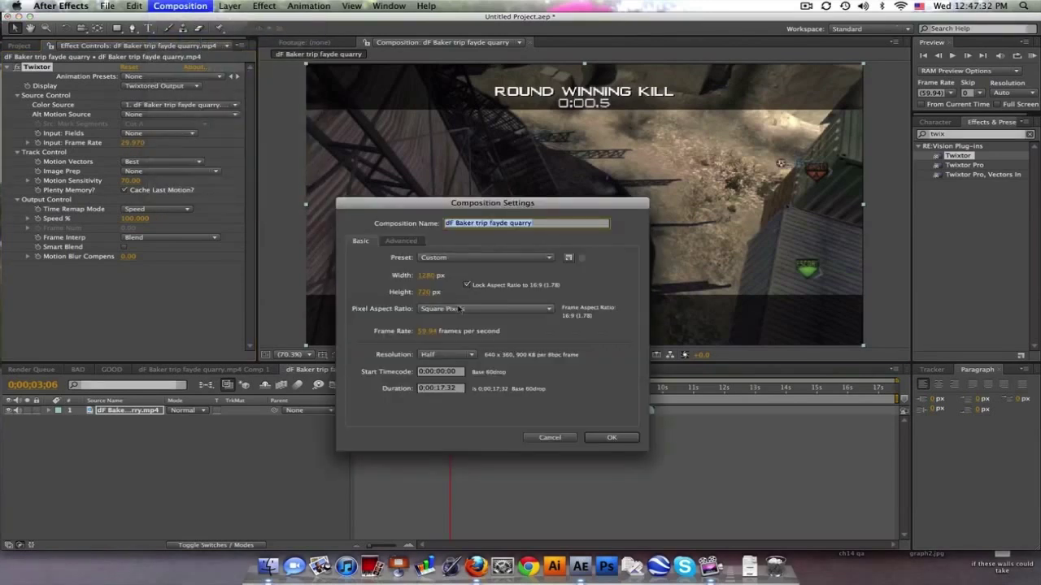
click(548, 438)
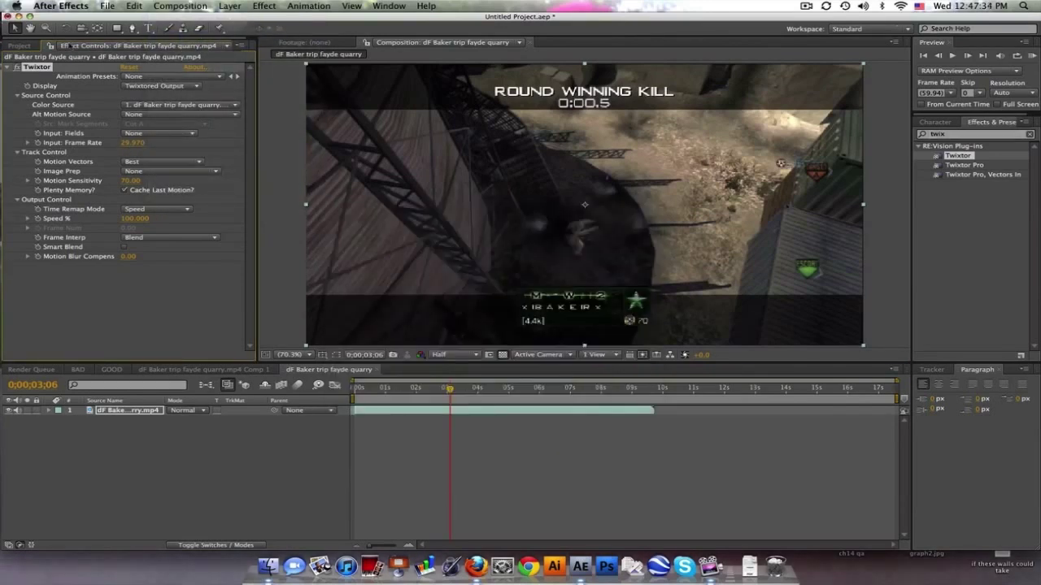
click(124, 143)
text(59)
key(Return)
Step: Step to the start of the kill and set Twixtor Speed % to 10
drag(450, 390, 423, 392)
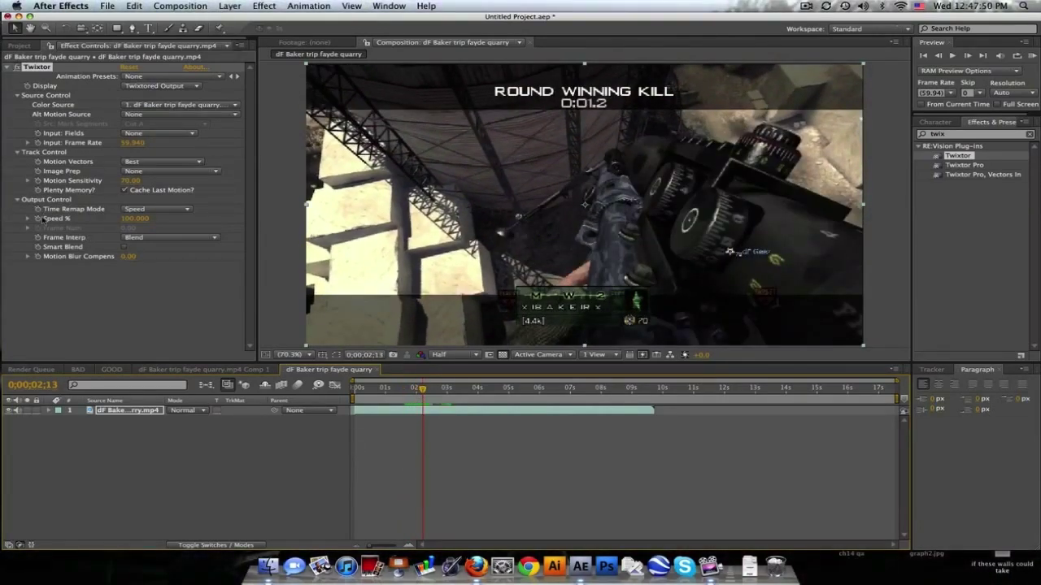
click(967, 56)
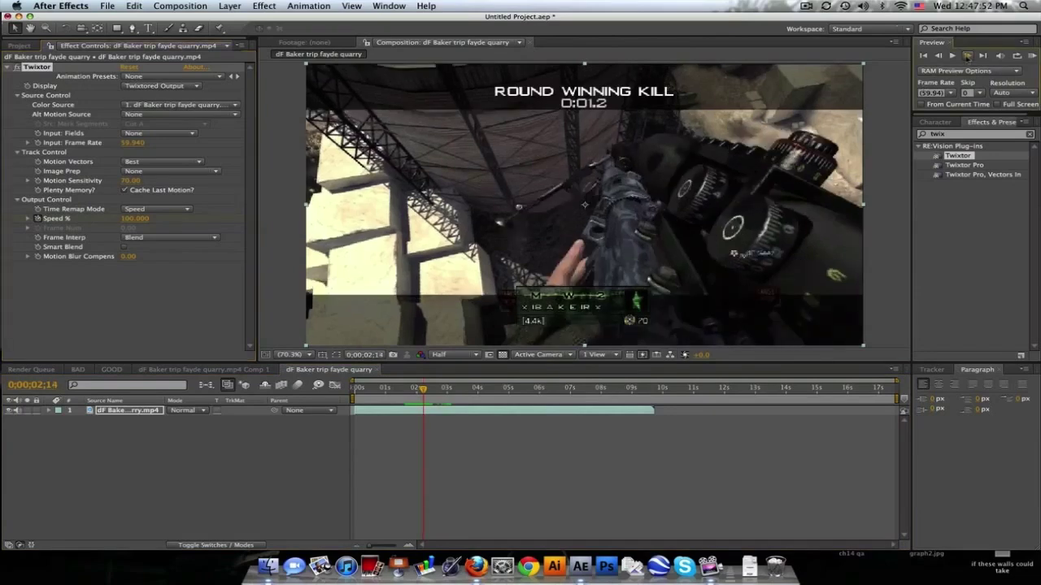
click(967, 55)
click(967, 55)
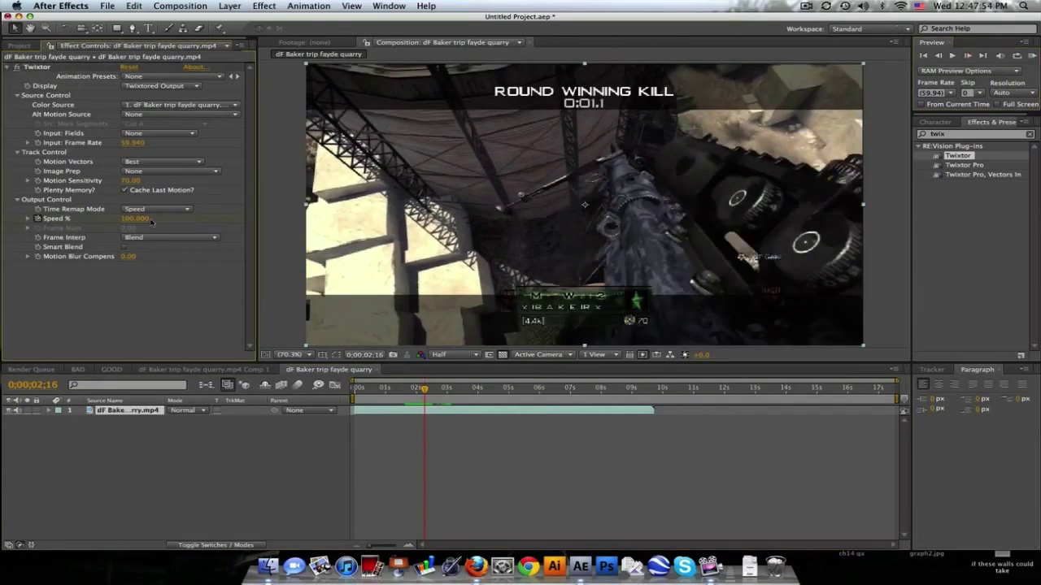
click(135, 219)
text(10)
key(Return)
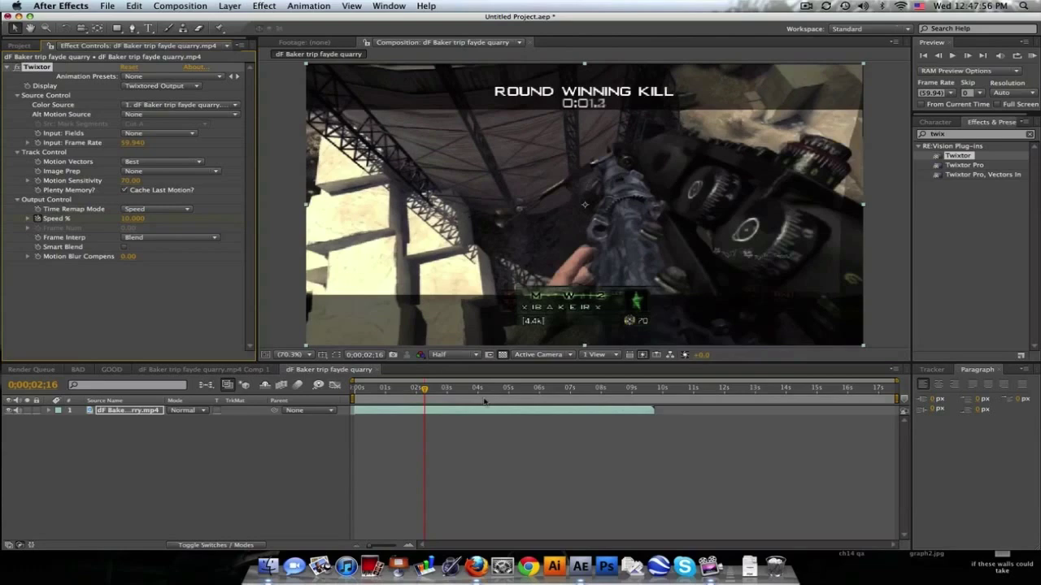
Step: A few frames later, keyframe Speed % and ramp it back up to 100
click(428, 392)
drag(429, 392, 472, 390)
click(133, 410)
key(u)
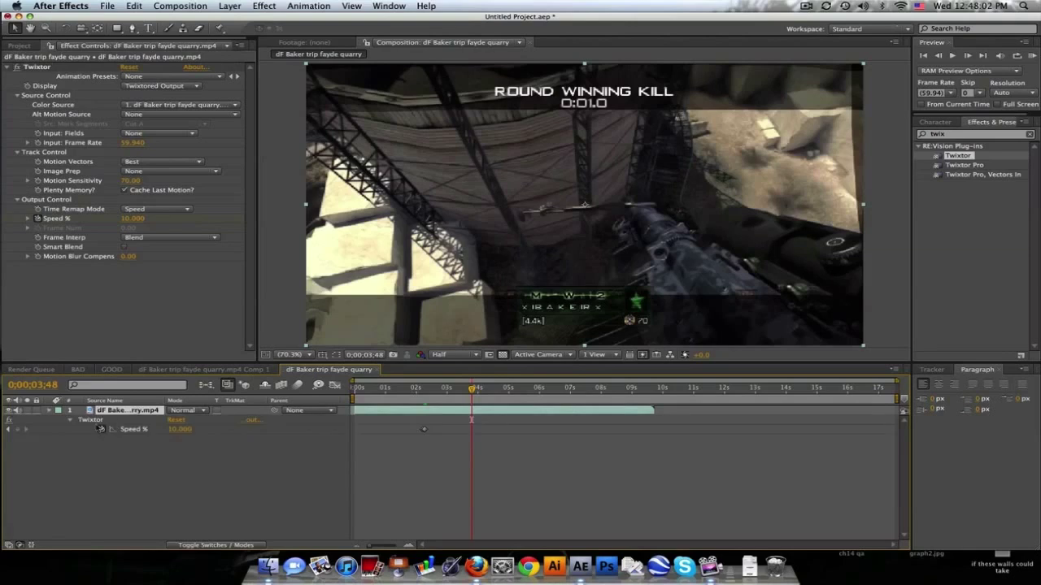
click(17, 429)
click(967, 55)
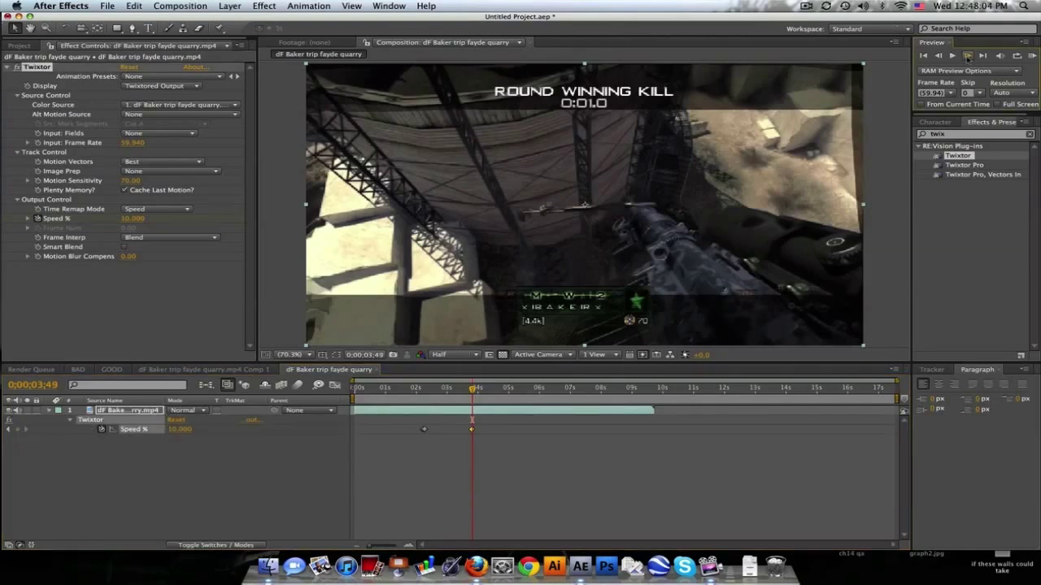
click(967, 55)
click(966, 56)
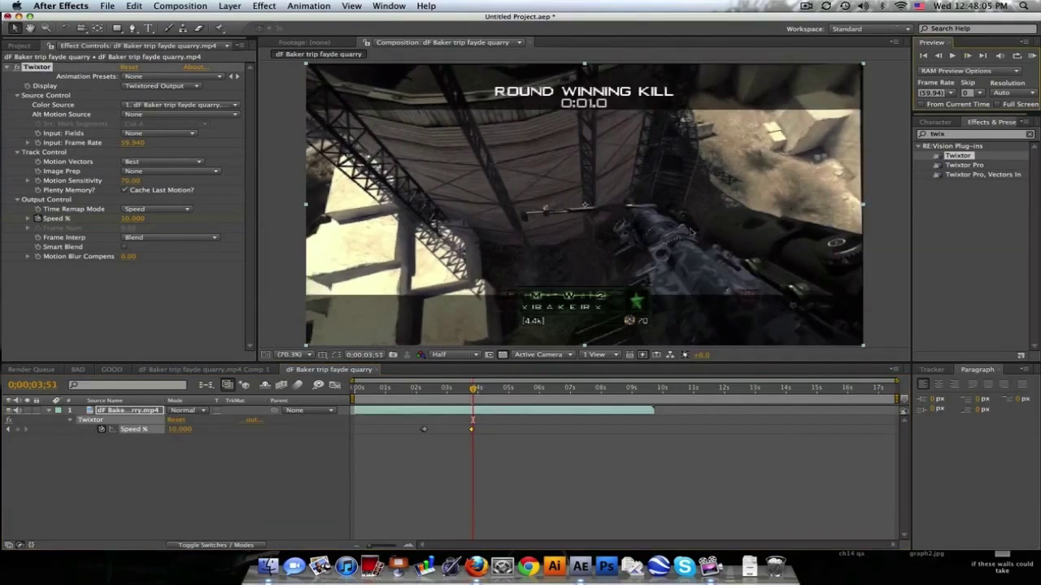
click(180, 429)
text(100)
key(Return)
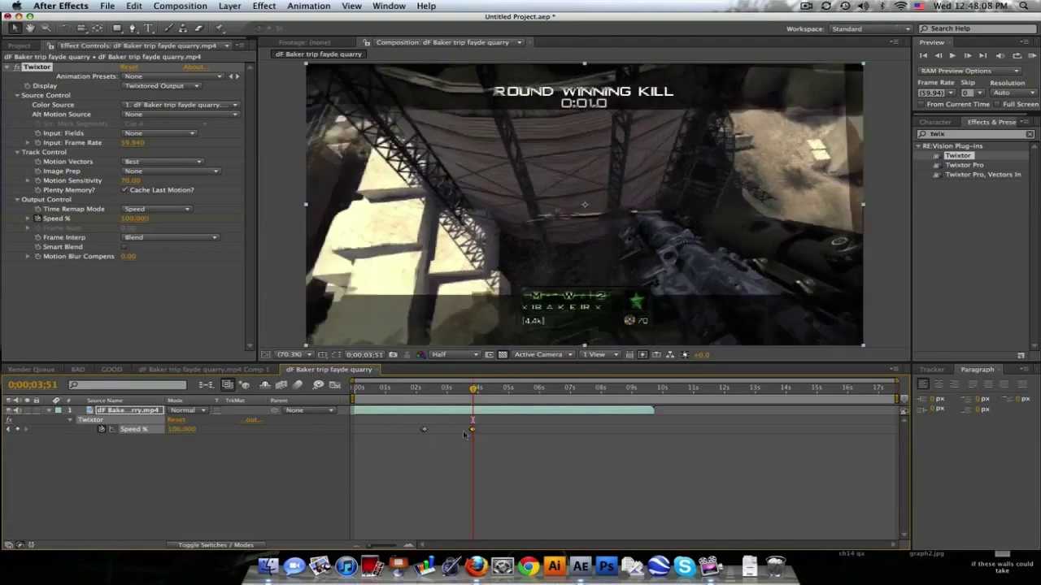
Step: Review the slowed section frame by frame up to 0:00:02:28, then select the Twixtor layer
drag(388, 388, 424, 388)
key(Page_Down)
key(Page_Down)
key(Page_Down)
key(Page_Down)
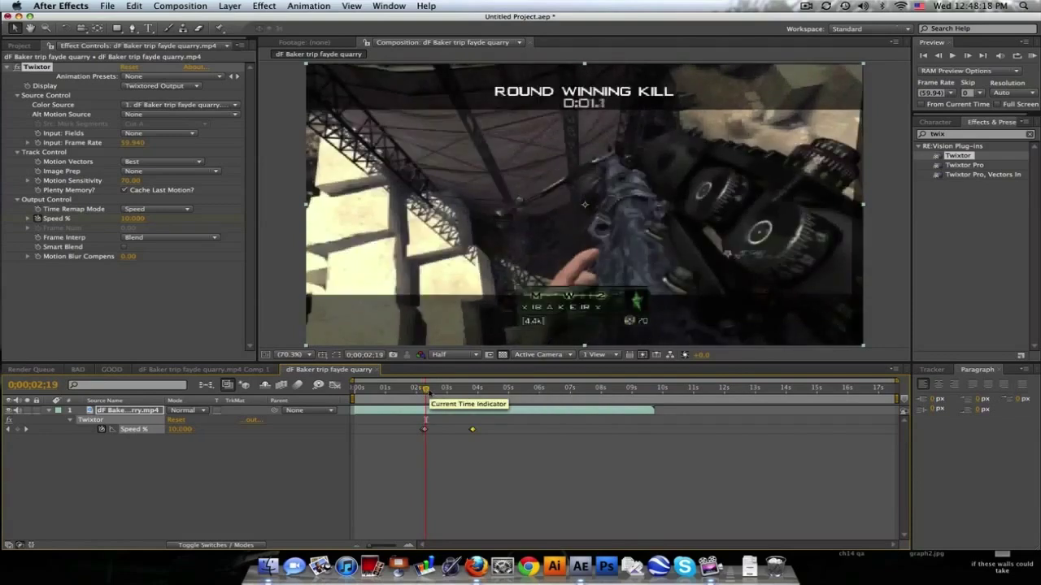
click(967, 55)
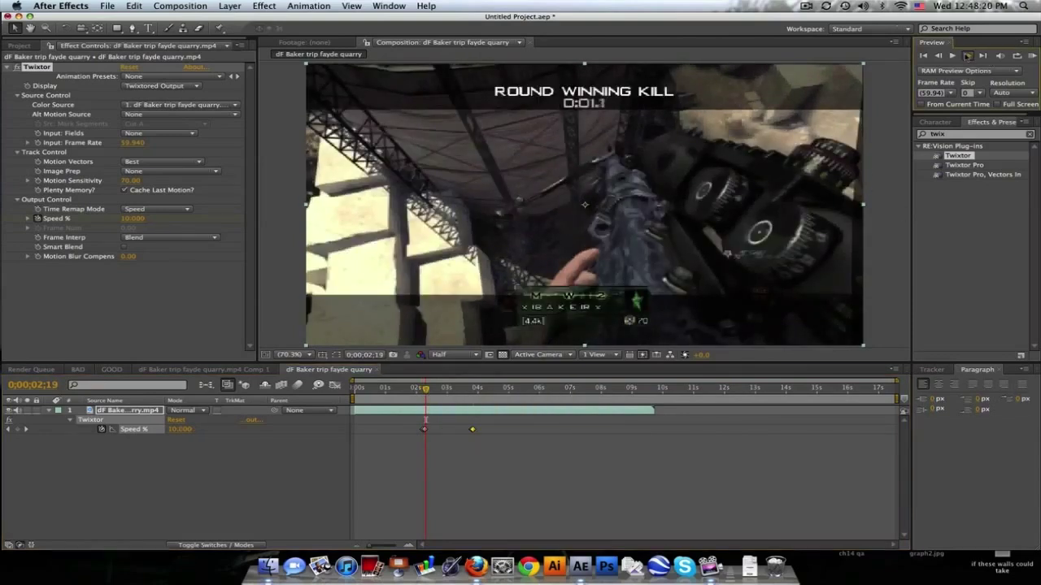
click(967, 55)
click(967, 56)
click(967, 55)
click(967, 56)
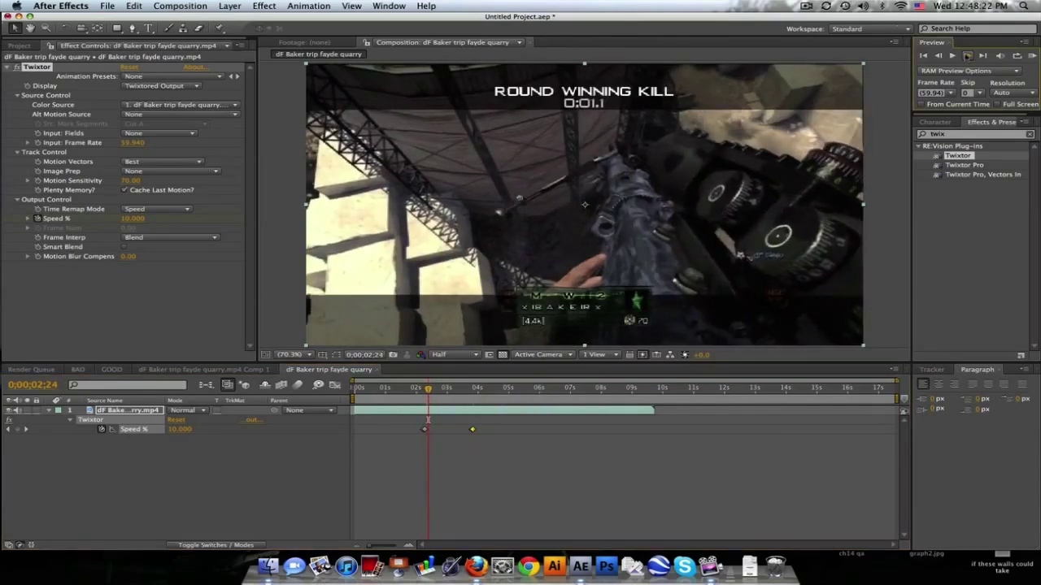
click(967, 55)
click(967, 55)
click(966, 55)
click(967, 55)
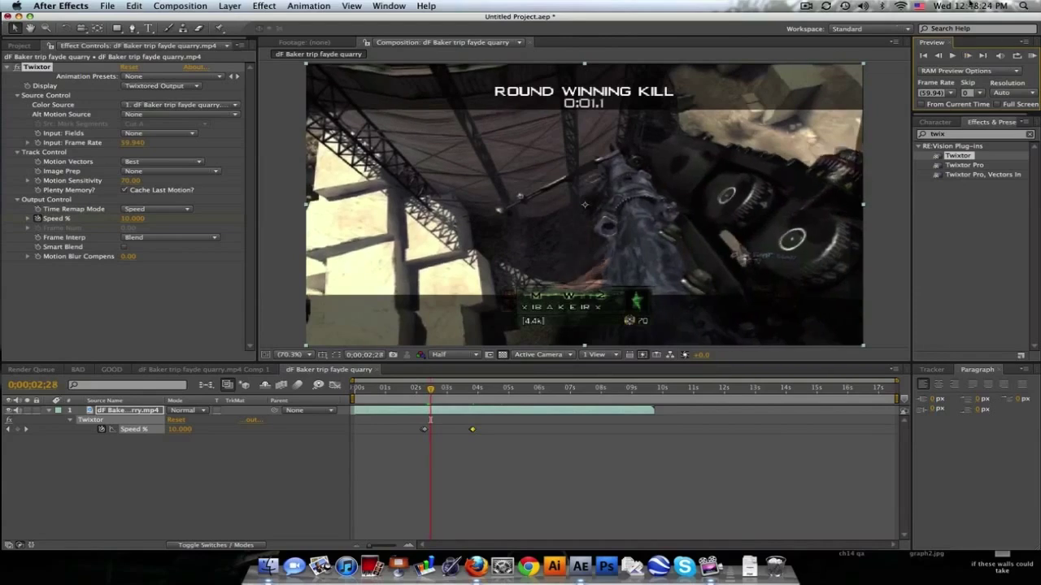
click(105, 406)
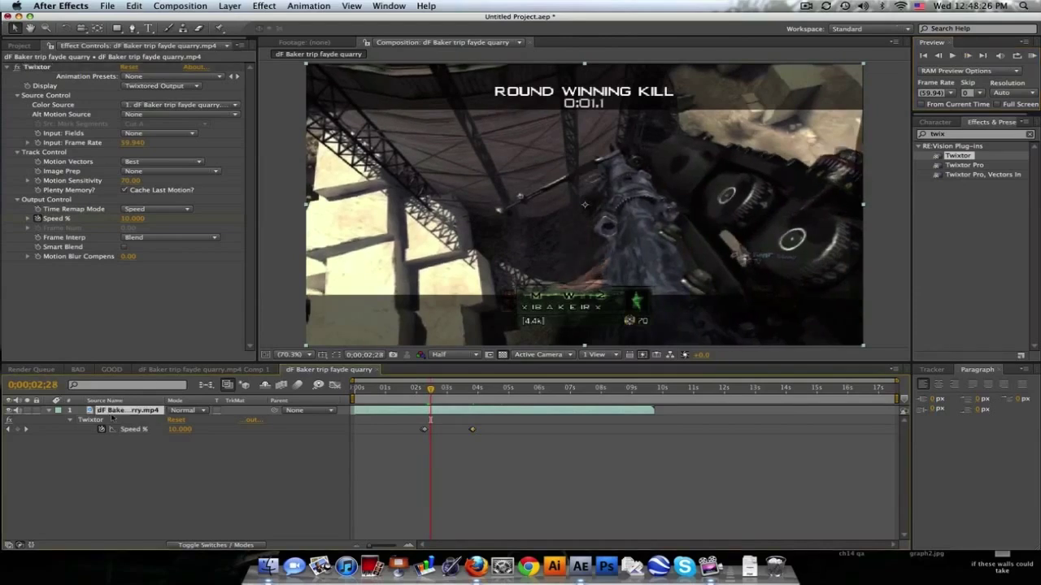
click(229, 5)
Step: Pre-compose the layer leaving all attributes outside, then reveal Comp 2's Speed % keyframes
click(255, 374)
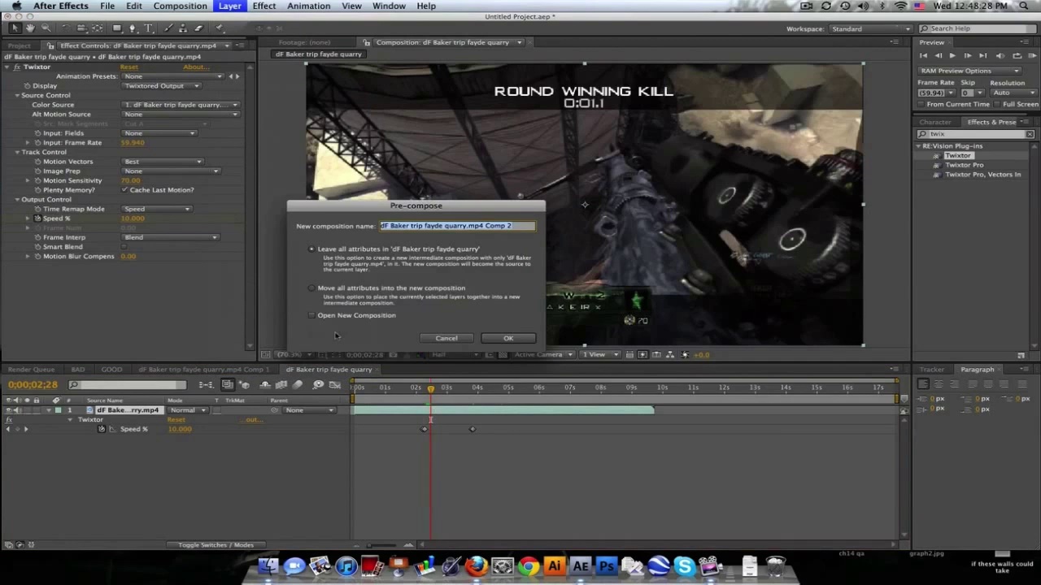
click(507, 337)
click(106, 411)
key(u)
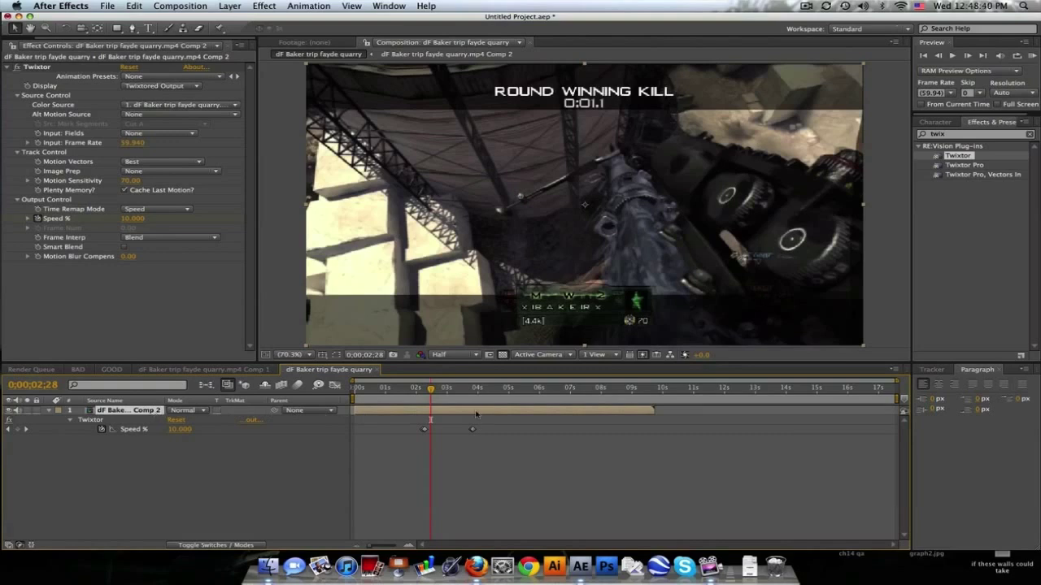
Step: Open Comp 2 and enlarge its width to 1280*1.5 with the aspect ratio locked
double_click(145, 412)
click(540, 389)
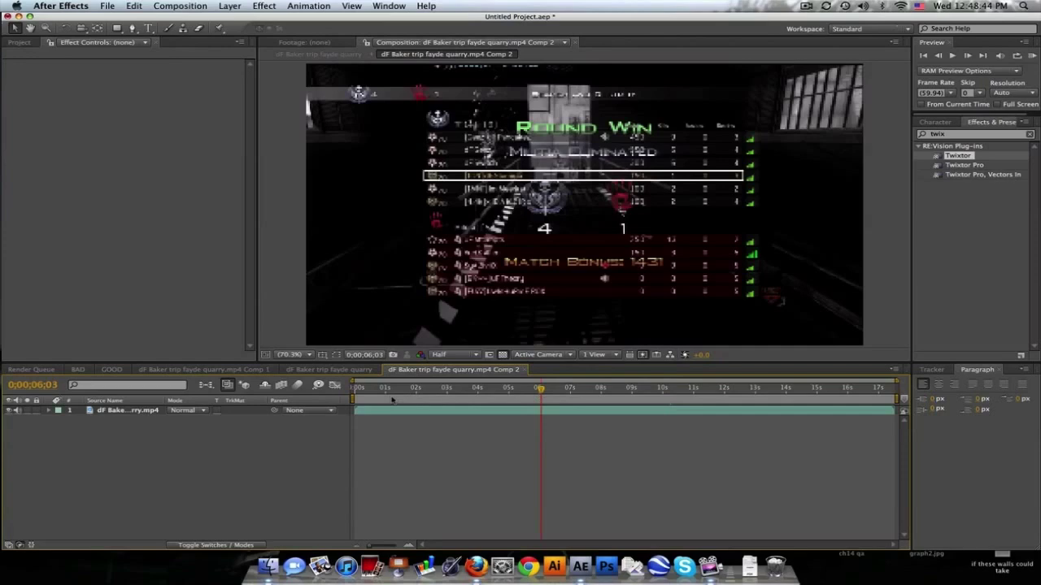
click(602, 388)
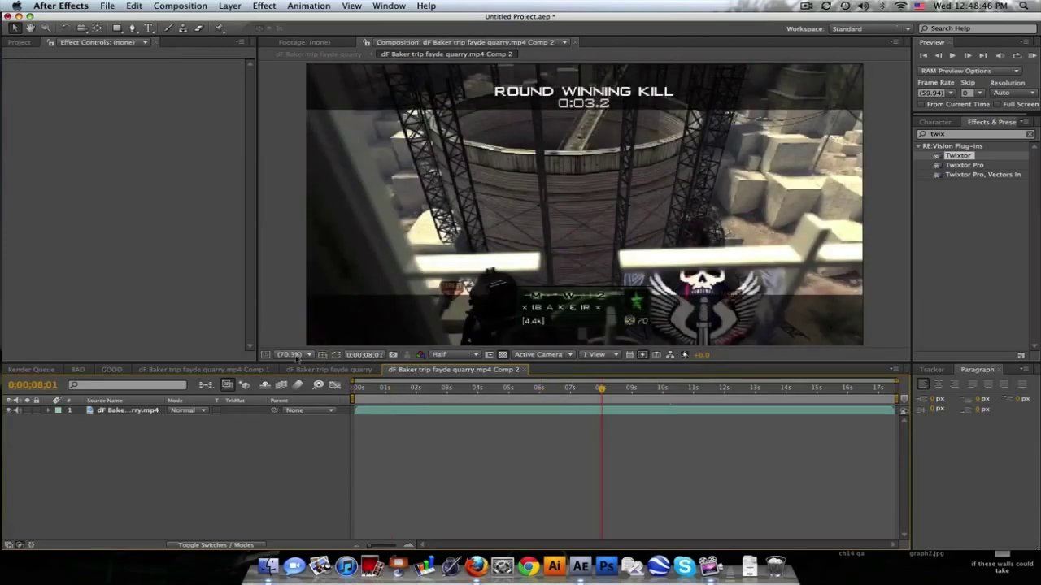
click(179, 6)
click(203, 35)
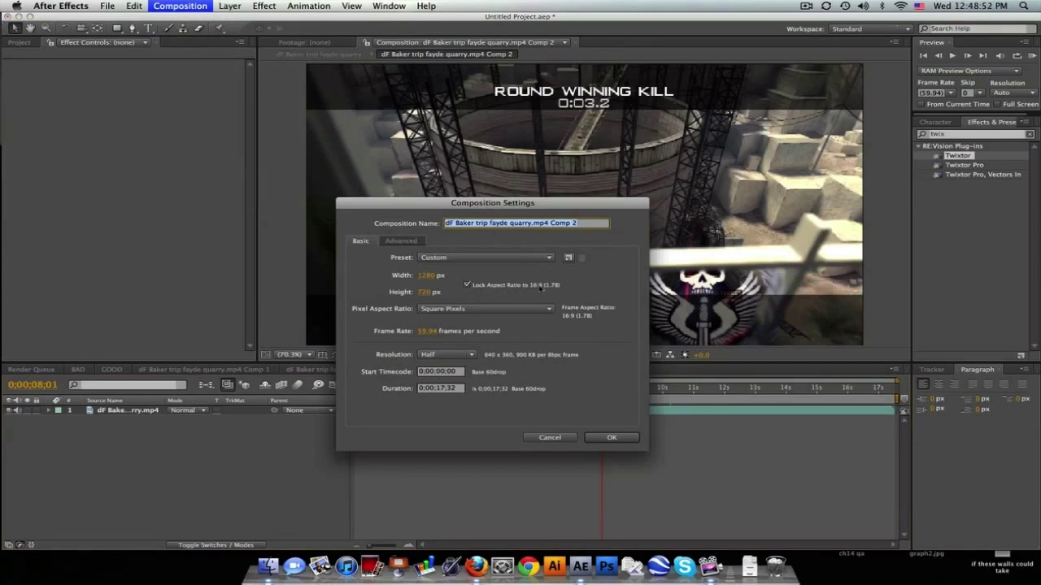
click(431, 276)
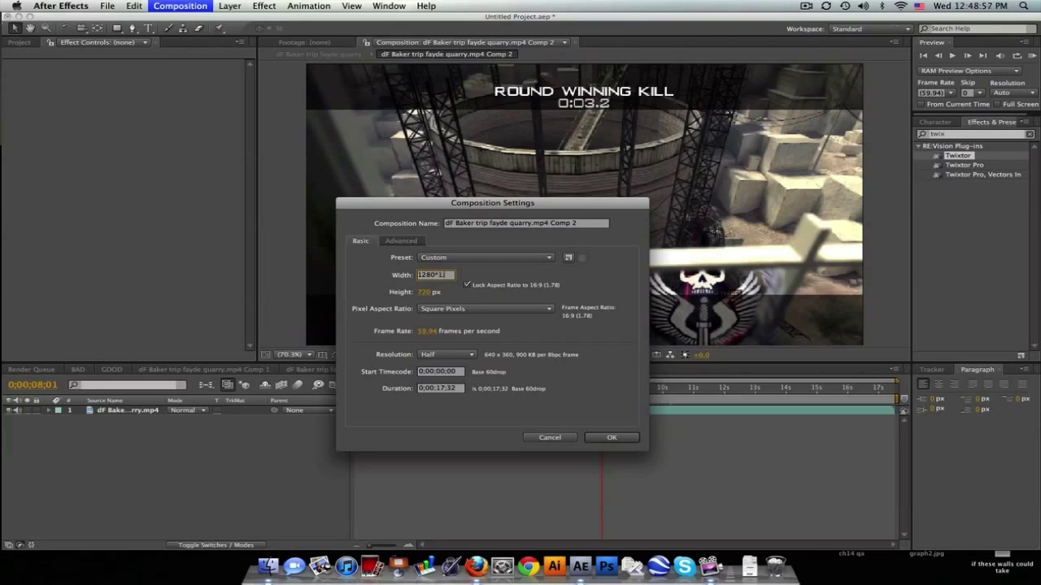
key(Return)
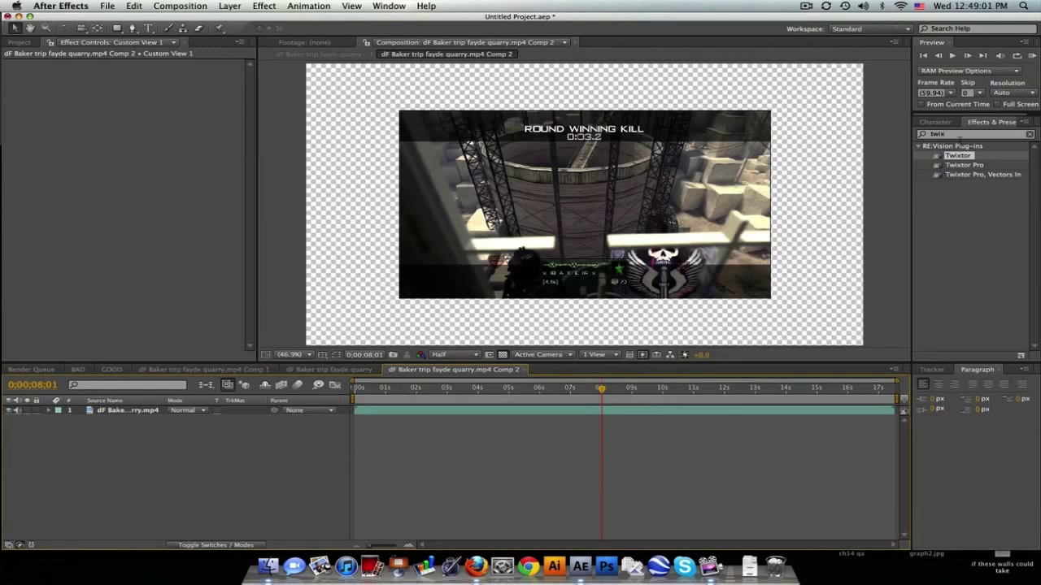
Step: Find Motion Tile with the search 'motion' and apply it to the footage layer in Comp 2
click(960, 137)
text(motion)
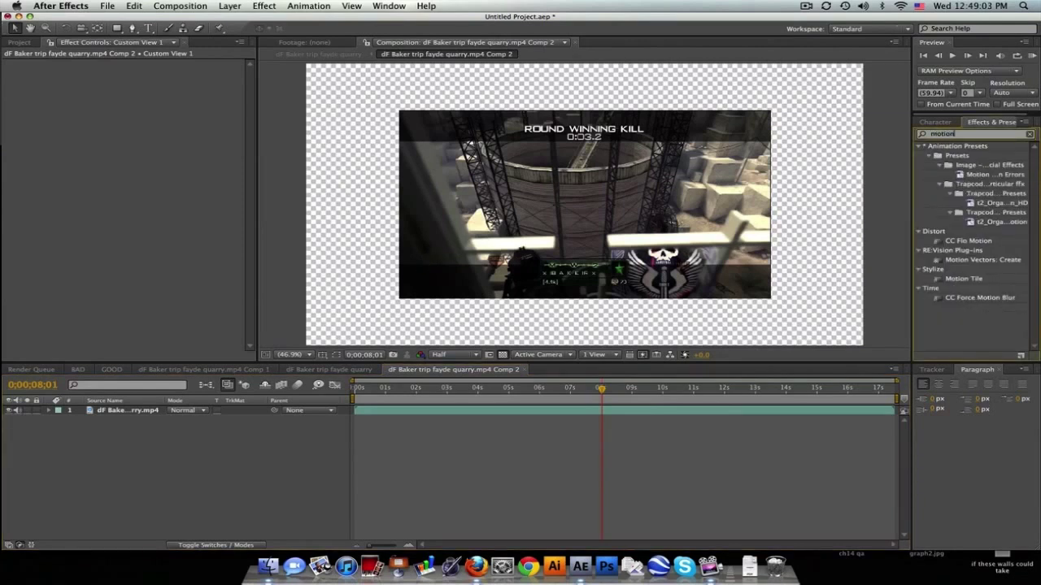
drag(962, 279, 102, 415)
Step: Set Motion Tile's Output Width and Height to 150 and enable Mirror Edges
click(128, 114)
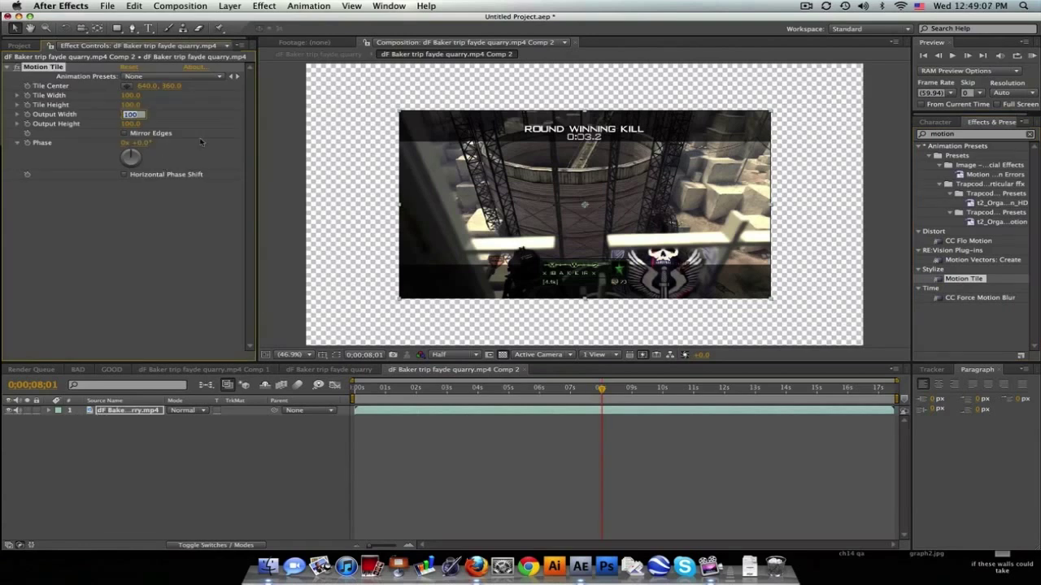
text(150)
key(Return)
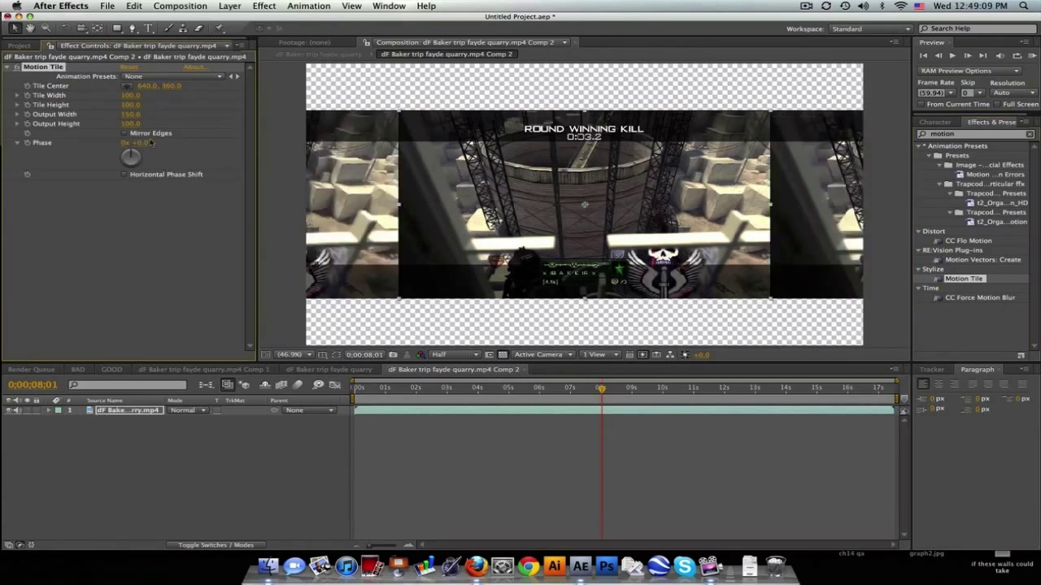
click(130, 124)
text(150)
key(Return)
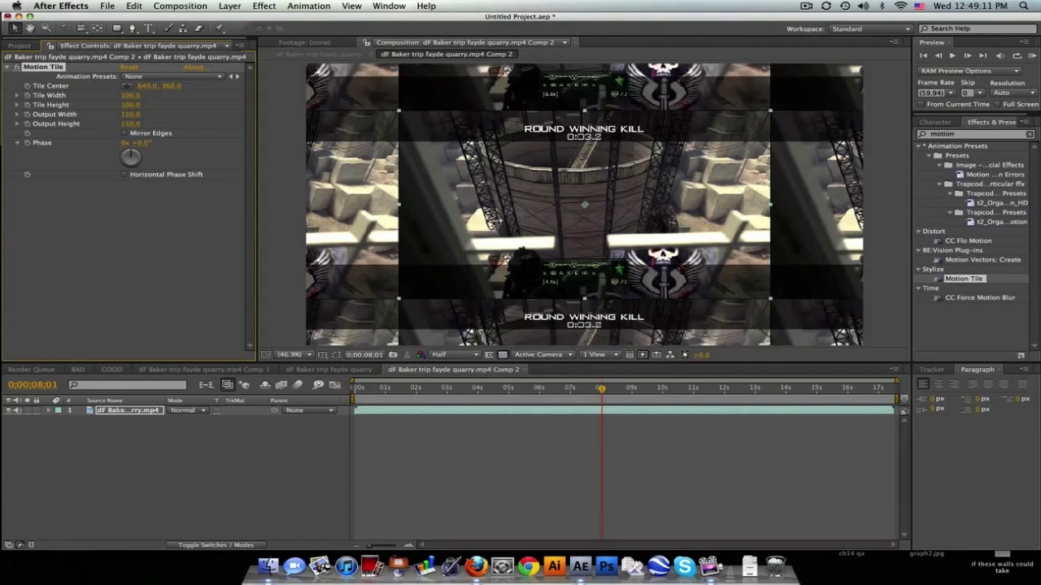
click(124, 134)
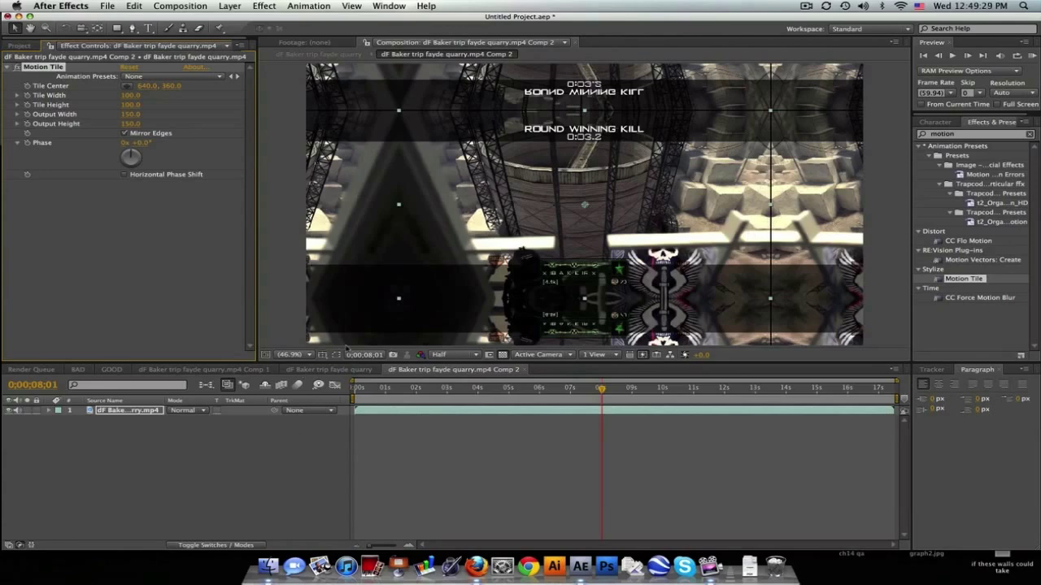
Step: In the quarry comp, jump to 0:00:02:45 and step back four frames to inspect edges
click(325, 370)
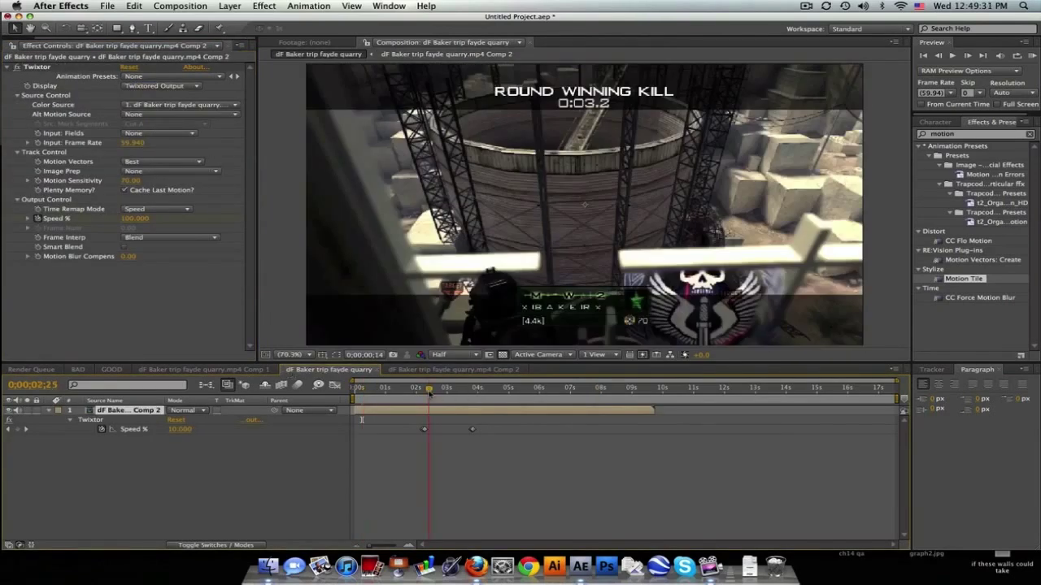
click(440, 390)
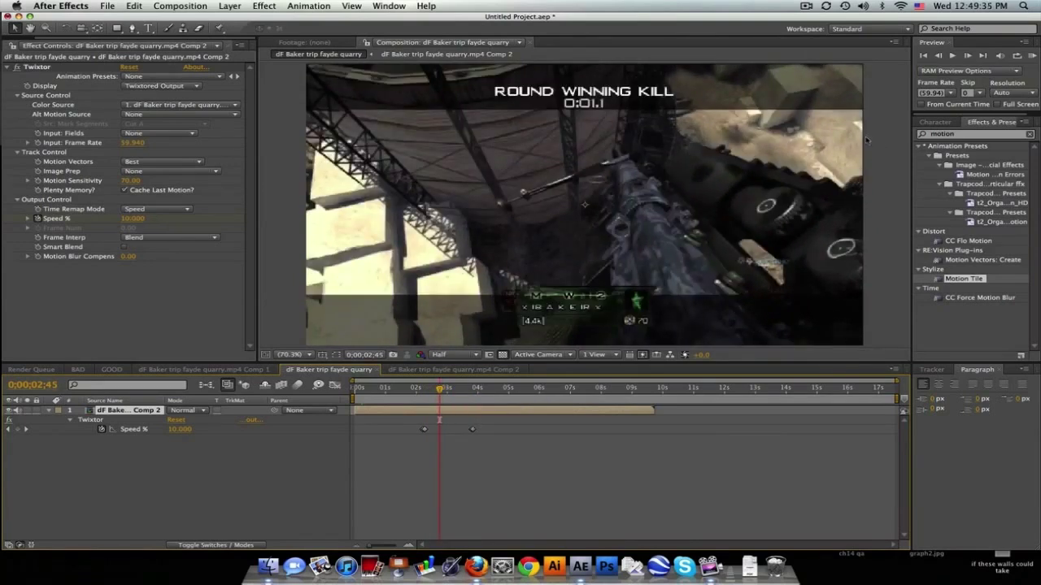
click(939, 55)
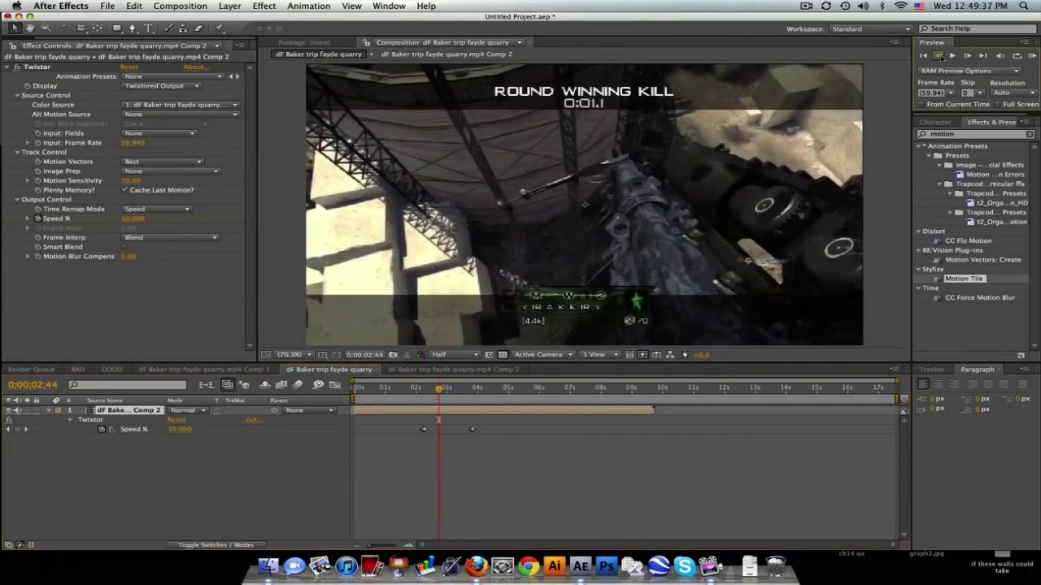
click(939, 55)
click(939, 56)
click(939, 55)
click(940, 55)
click(939, 55)
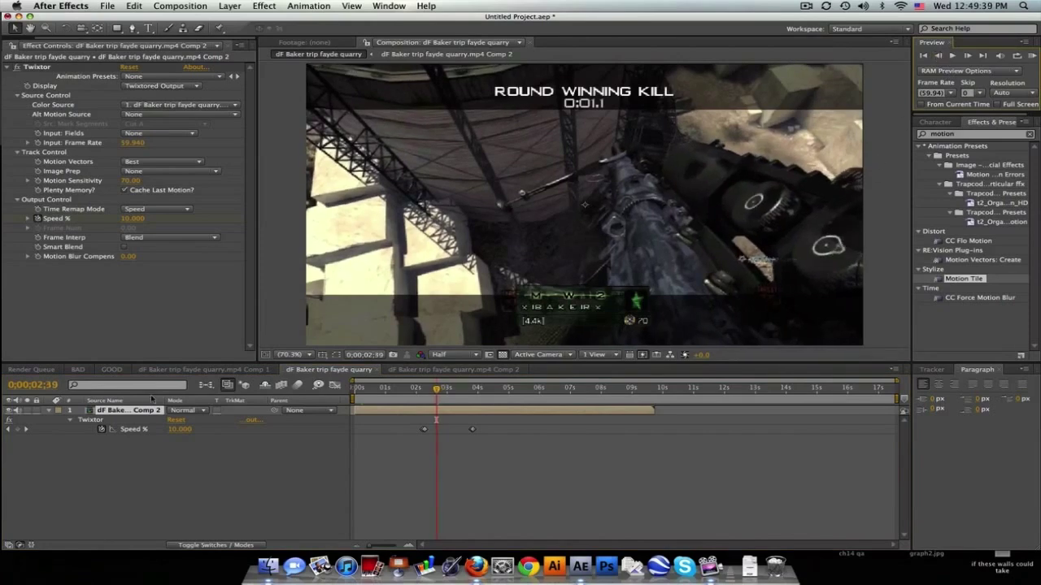
Step: Check edges at 0:00:02:51, re-enable Mirror Edges in Comp 2, and return to the quarry comp
click(453, 370)
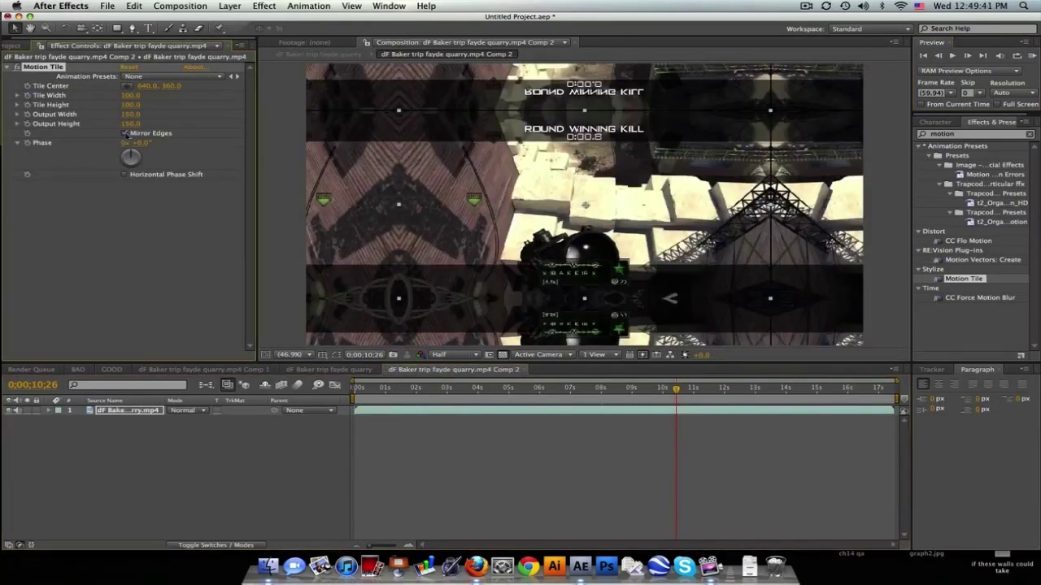
click(329, 369)
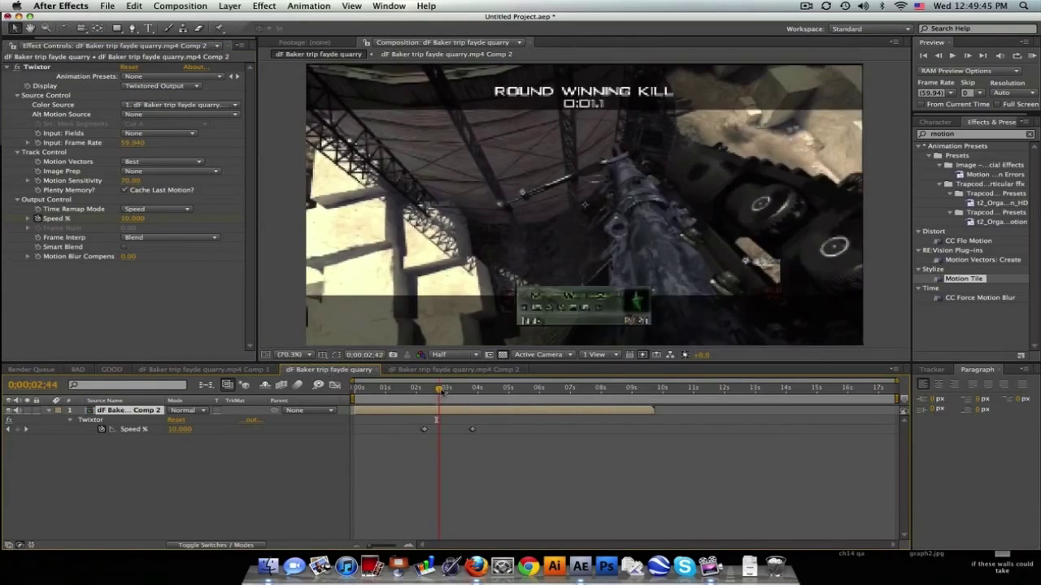
drag(437, 389, 443, 390)
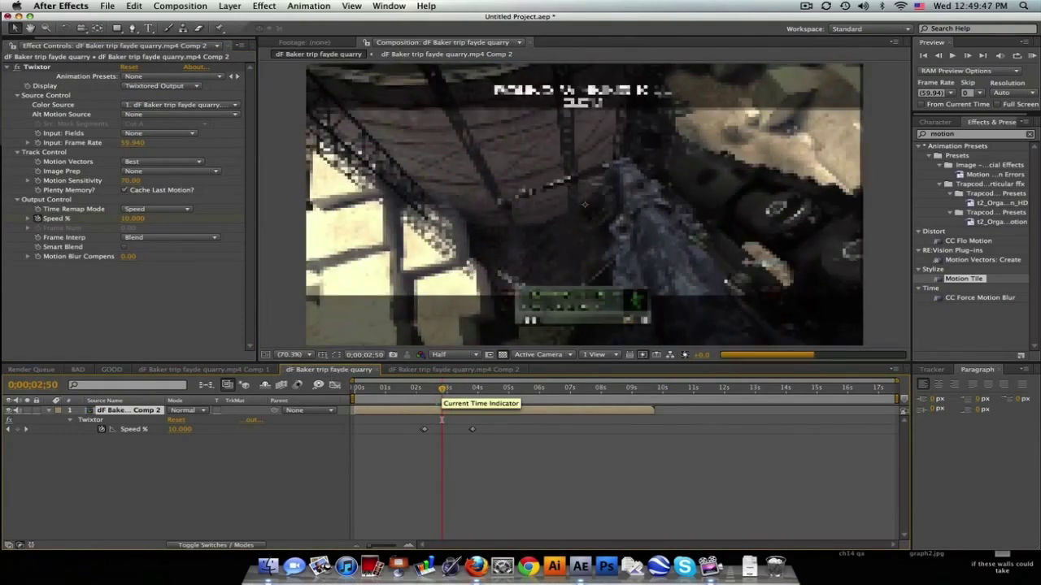
click(445, 370)
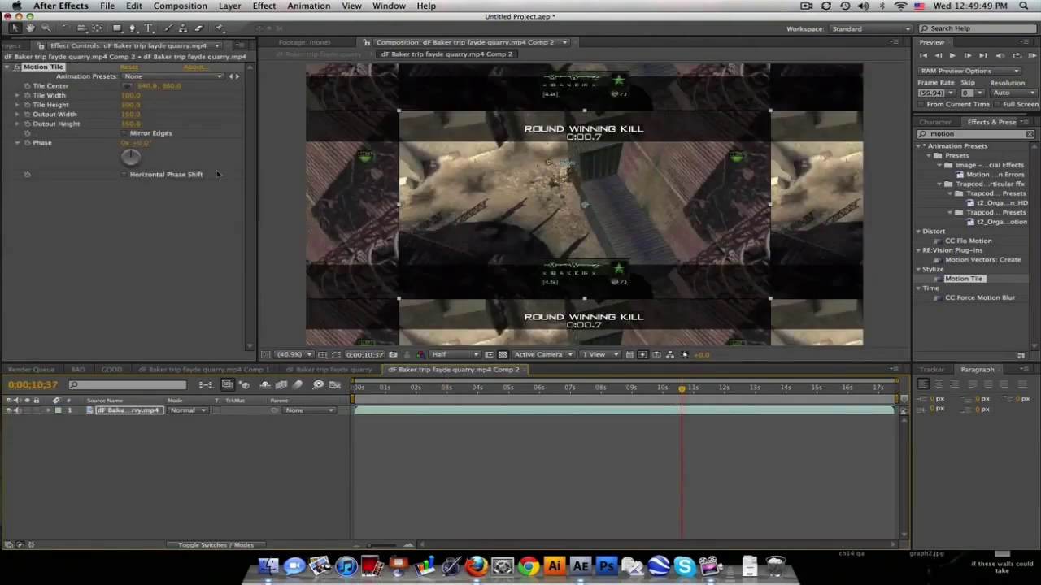
click(126, 133)
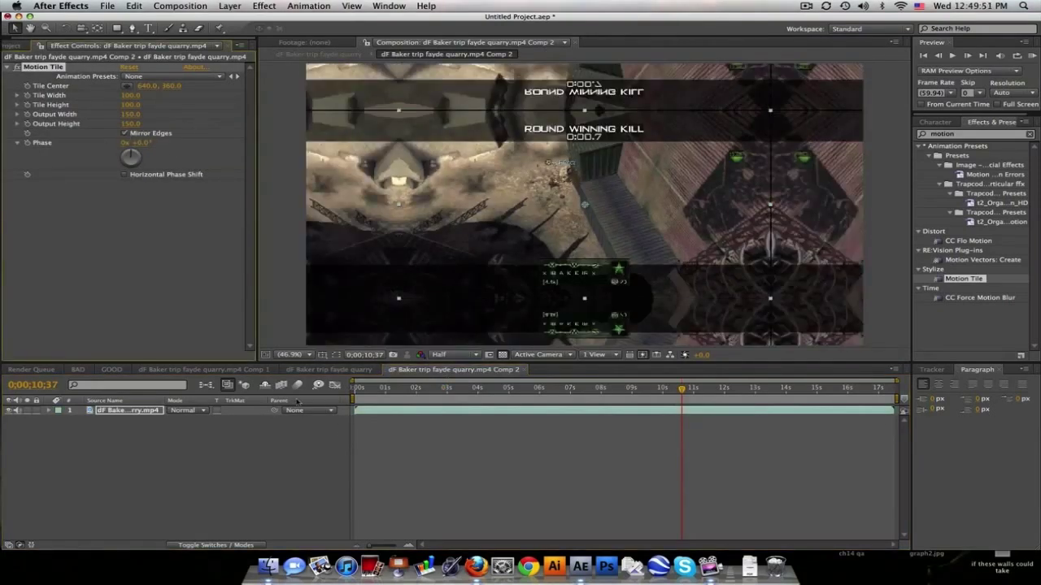
click(328, 370)
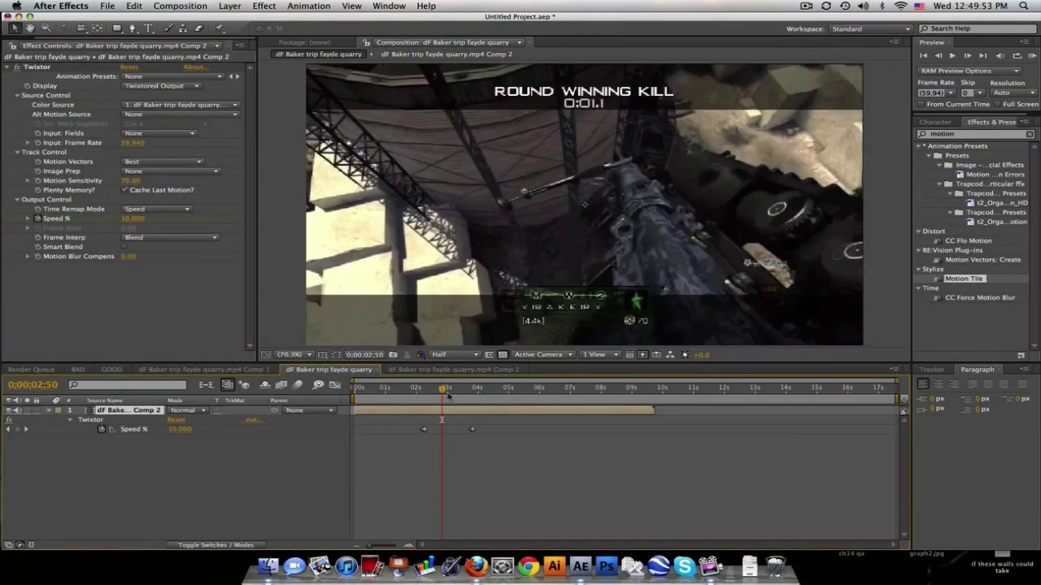
Step: Scrub past the second Speed % keyframe to where the clip returns to 100% speed
drag(445, 391, 527, 389)
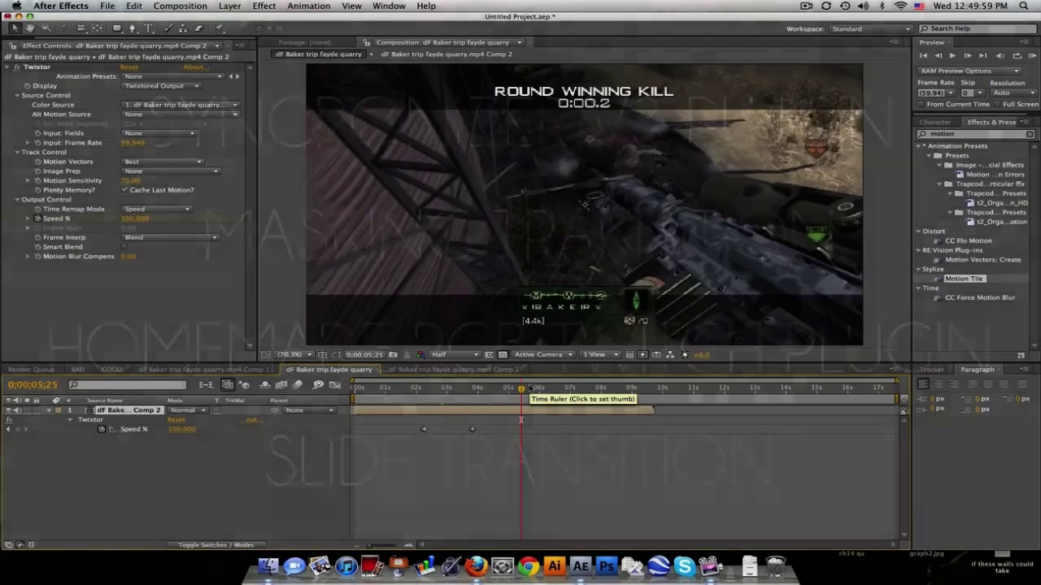